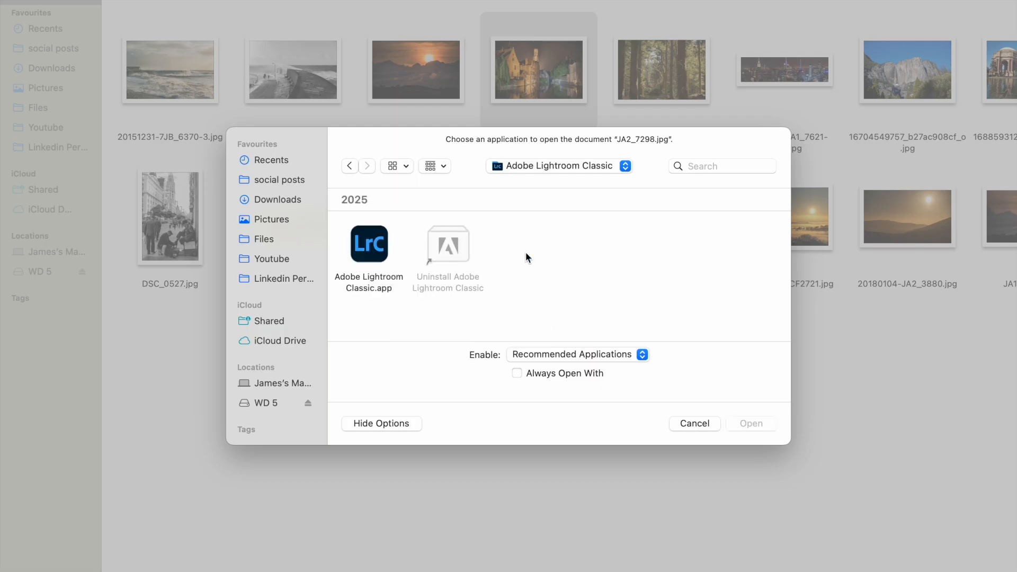
Open JA2_7298.jpg in Adobe Lightroom Classic and import only that photo into the catalog
{"action": "left_click", "coordinate": [371, 246]}
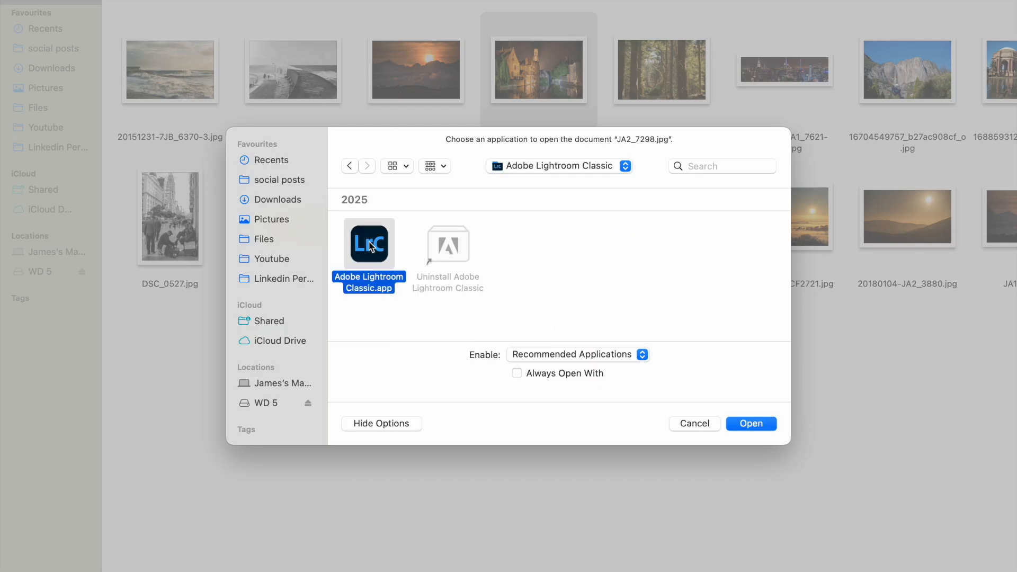
{"action": "key", "text": "Return"}
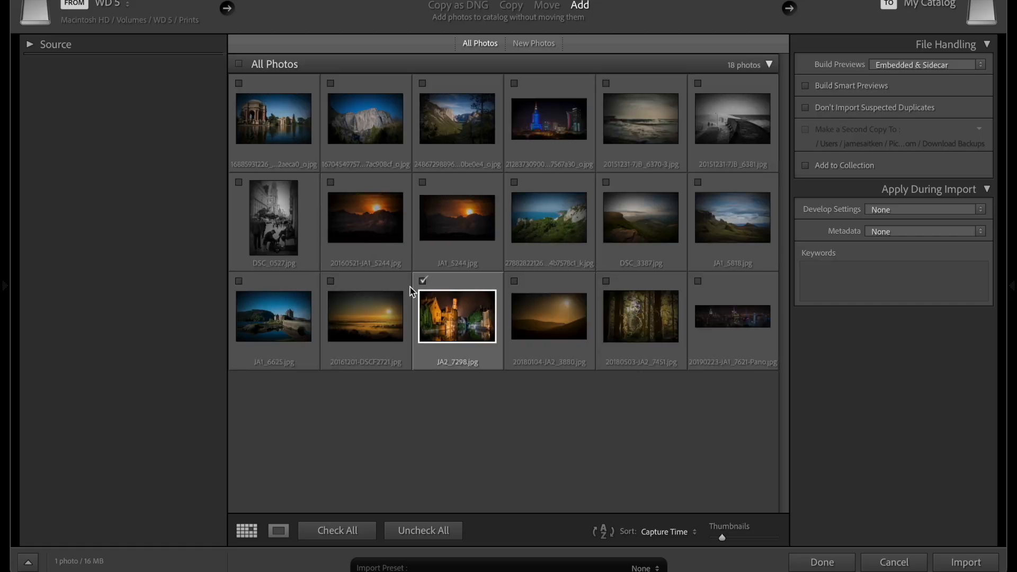
{"action": "left_click", "coordinate": [239, 64]}
{"action": "left_click", "coordinate": [239, 64]}
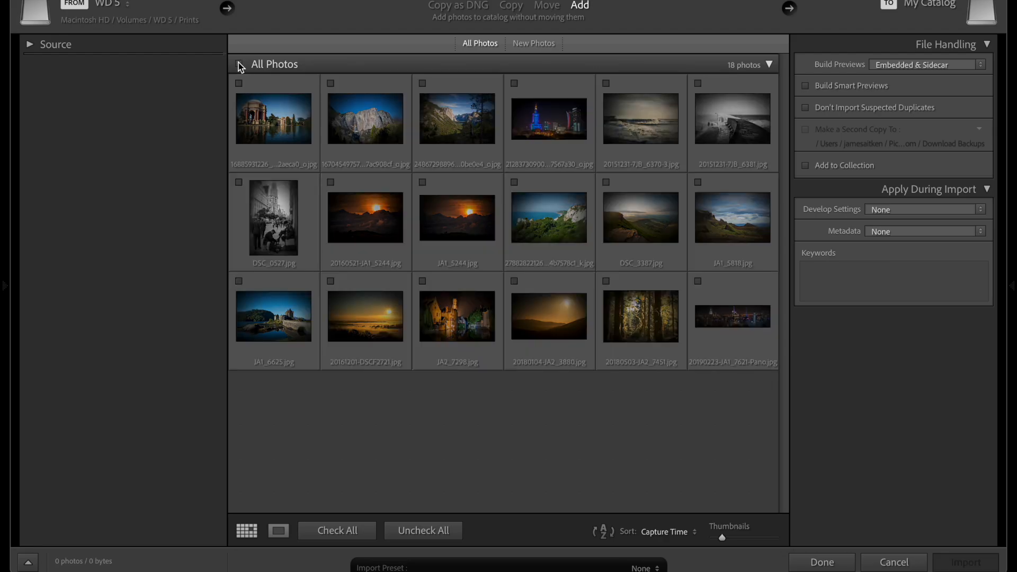
{"action": "left_click", "coordinate": [423, 282]}
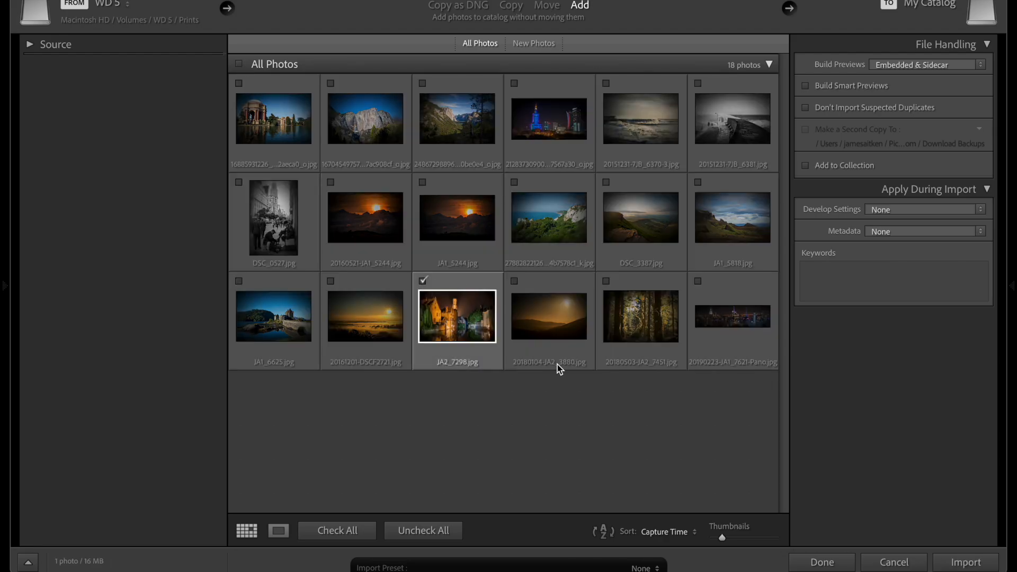
{"action": "mouse_move", "coordinate": [559, 369]}
{"action": "left_click", "coordinate": [966, 563]}
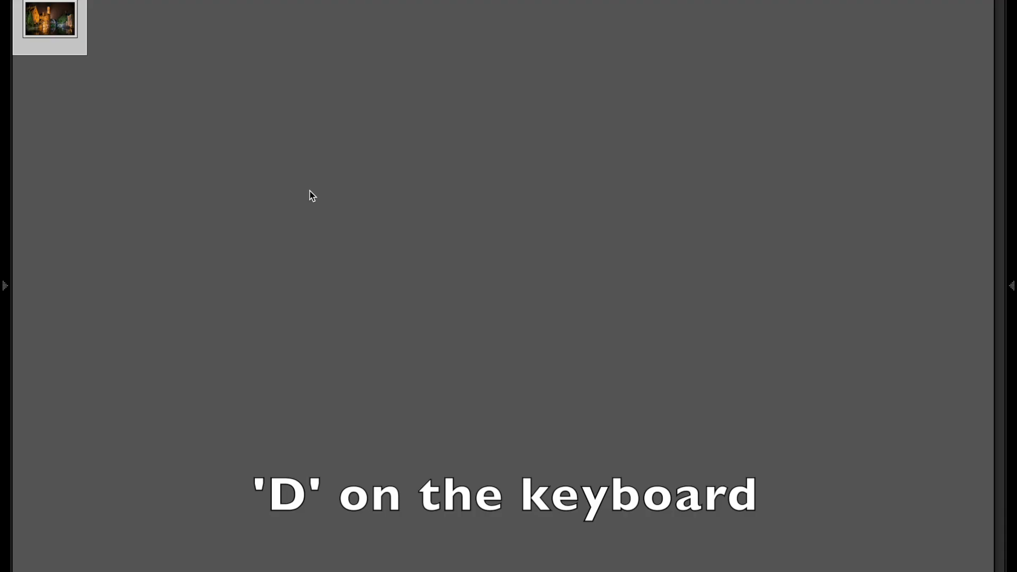
Open the imported photo in Develop, activate the Remove tool and set its size to 50 and feather to 61
{"action": "key", "text": "d"}
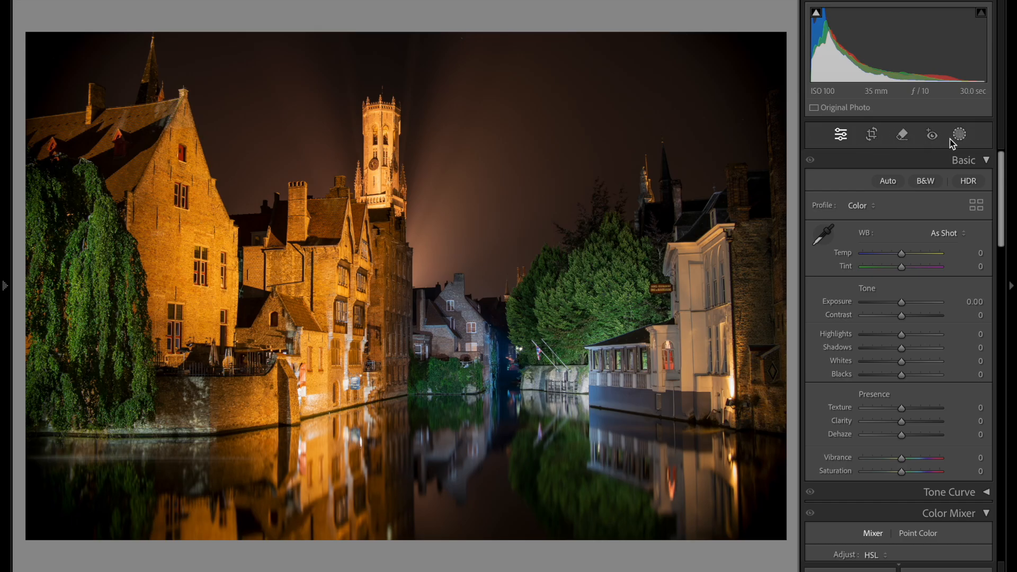
{"action": "left_click", "coordinate": [903, 136]}
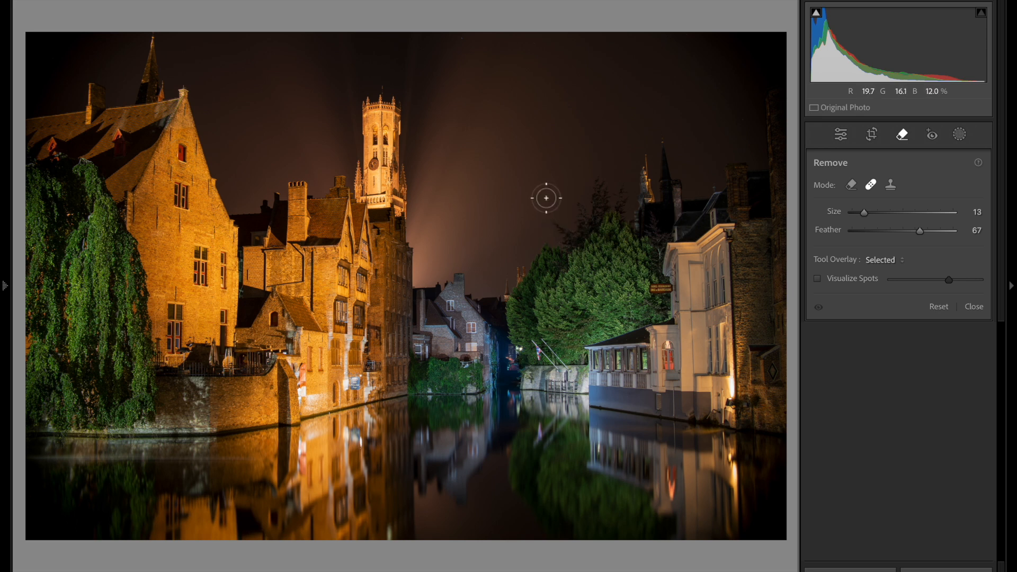
{"action": "scroll", "coordinate": [546, 198], "scroll_direction": "up", "scroll_amount": 8}
{"action": "mouse_move", "coordinate": [873, 214]}
{"action": "left_mouse_down"}
{"action": "mouse_move", "coordinate": [921, 211]}
{"action": "mouse_move", "coordinate": [897, 214]}
{"action": "mouse_move", "coordinate": [965, 234]}
{"action": "mouse_move", "coordinate": [863, 229]}
{"action": "mouse_move", "coordinate": [954, 233]}
{"action": "mouse_move", "coordinate": [916, 233]}
{"action": "mouse_move", "coordinate": [917, 211]}
{"action": "mouse_move", "coordinate": [879, 213]}
{"action": "mouse_move", "coordinate": [915, 214]}
{"action": "mouse_move", "coordinate": [904, 217]}
{"action": "left_mouse_up"}
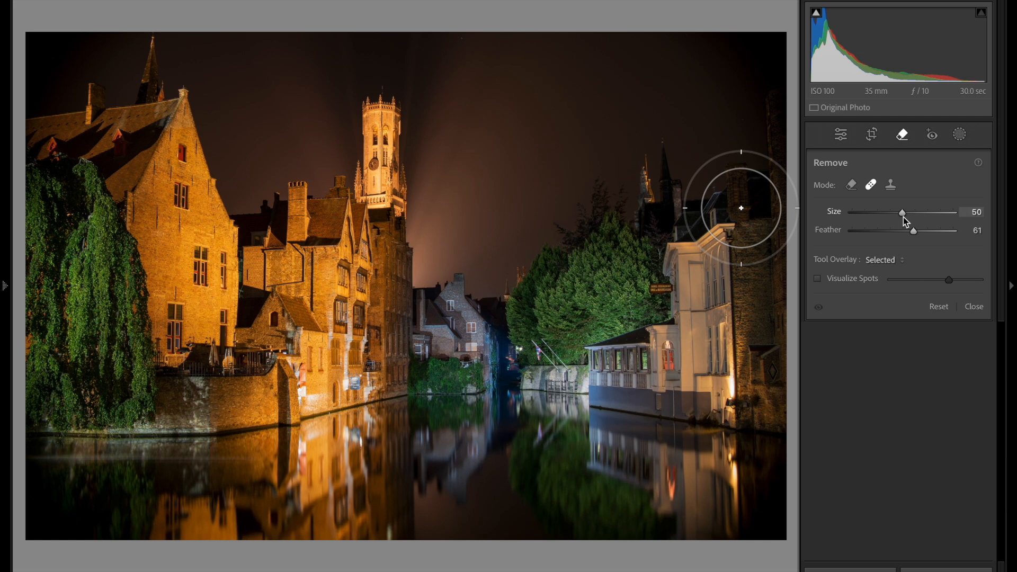
Review the Remove tool's help overview with its keyboard shortcuts and close it
{"action": "left_click", "coordinate": [979, 164]}
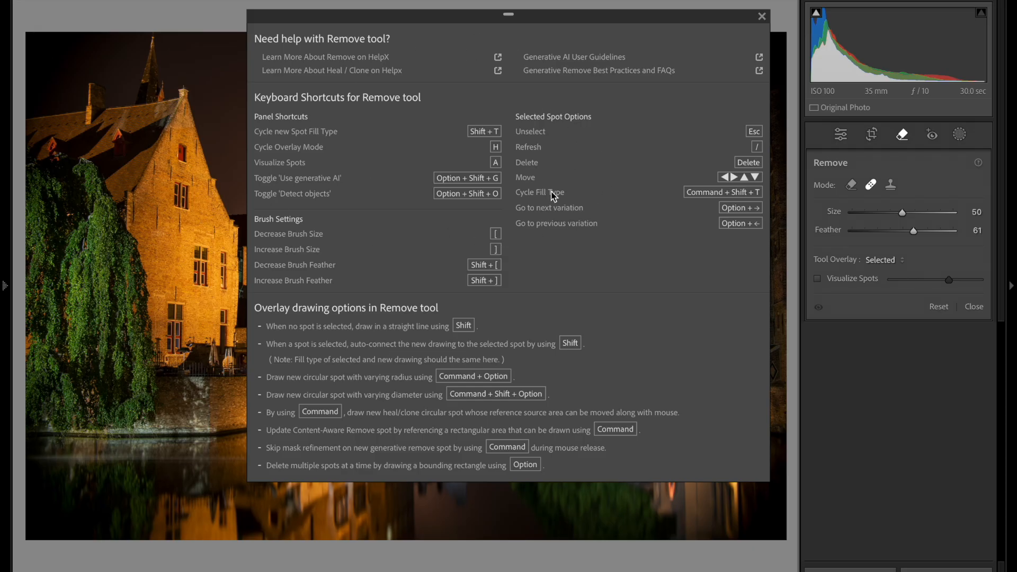
{"action": "left_click", "coordinate": [763, 21]}
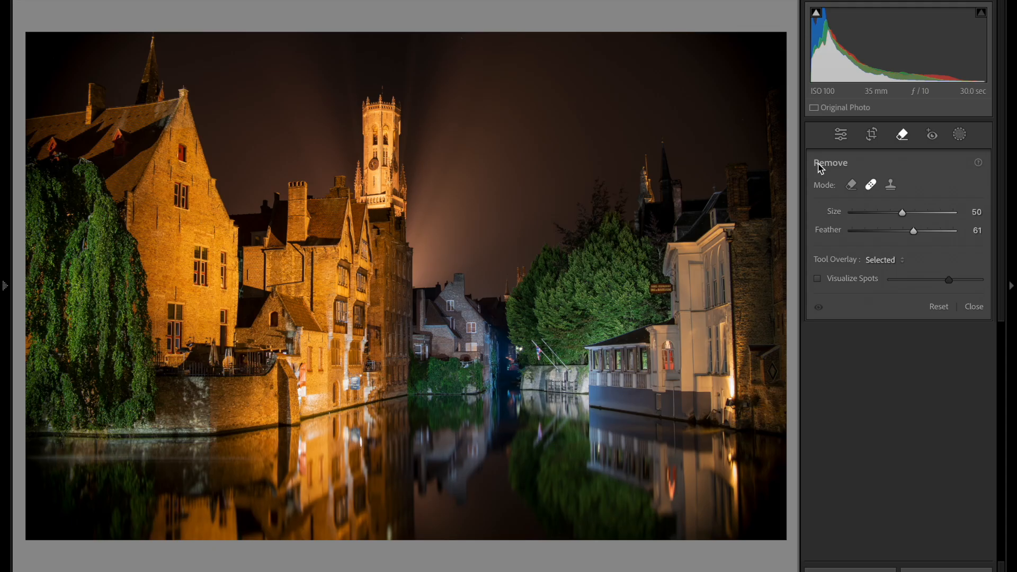
Compare the options of the Remove, Heal and Clone modes, finishing with Heal mode selected
{"action": "left_click", "coordinate": [851, 185]}
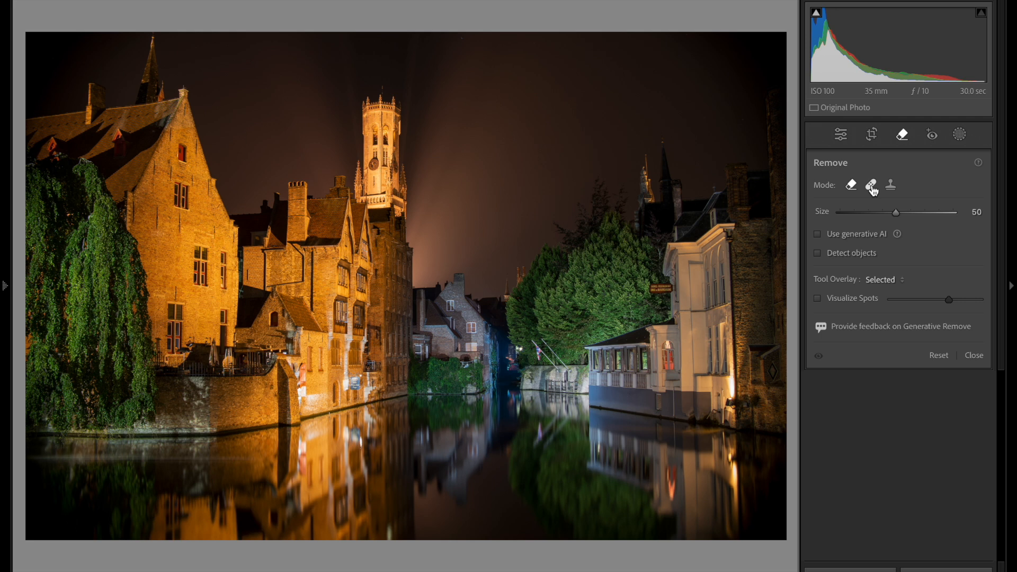
{"action": "left_click", "coordinate": [871, 186]}
{"action": "left_click", "coordinate": [892, 187]}
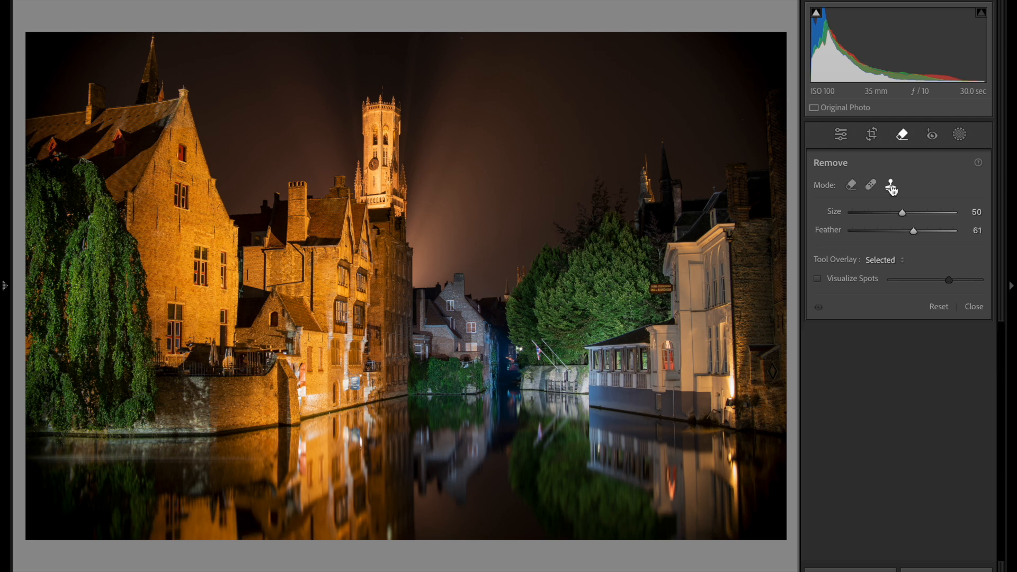
{"action": "left_click", "coordinate": [852, 185]}
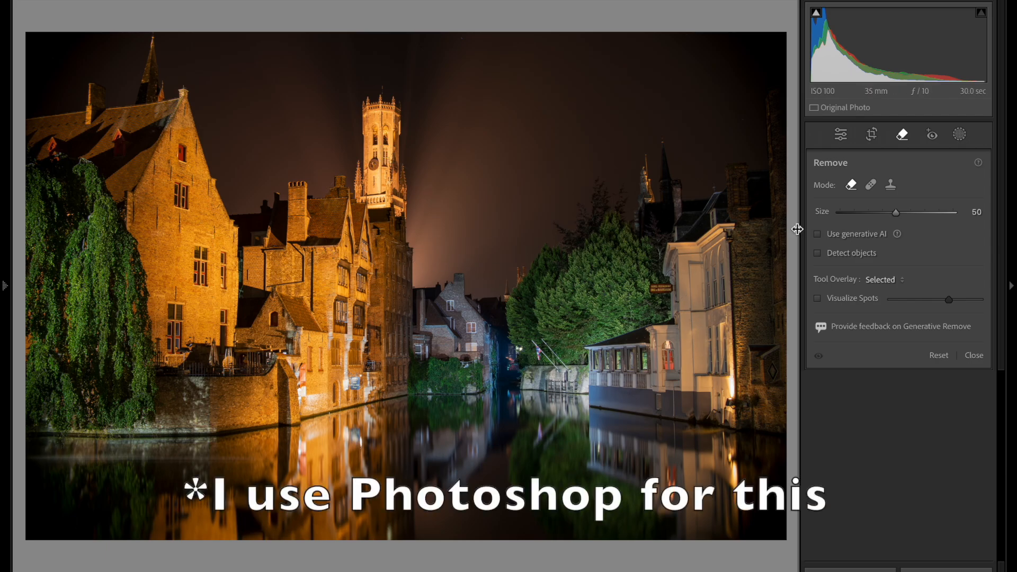
{"action": "left_click", "coordinate": [872, 187]}
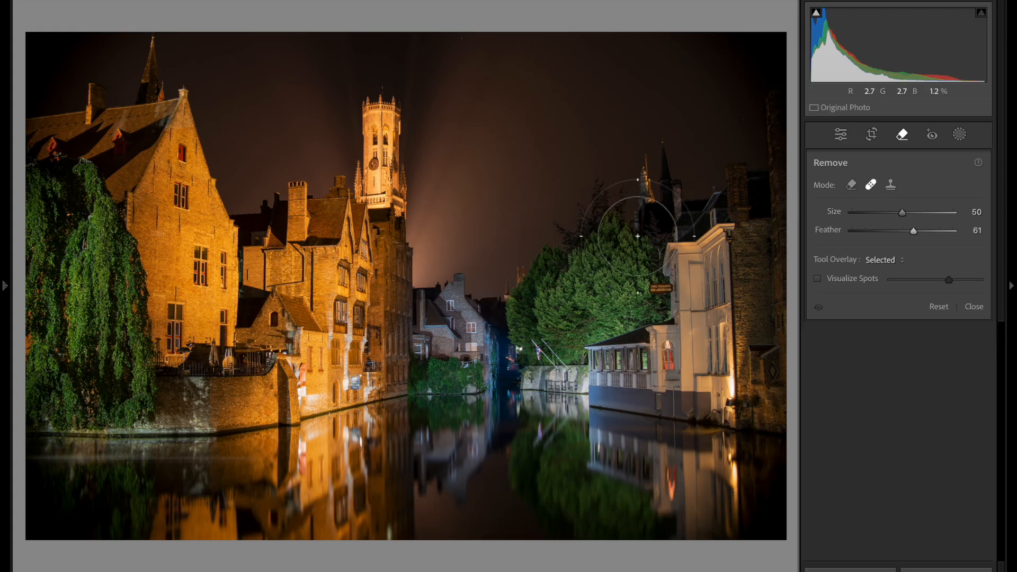
Reduce the Heal brush size to 22
{"action": "scroll", "coordinate": [521, 152], "scroll_direction": "down", "scroll_amount": 10}
{"action": "scroll", "coordinate": [522, 152], "scroll_direction": "down", "scroll_amount": 10}
{"action": "scroll", "coordinate": [522, 152], "scroll_direction": "down", "scroll_amount": 7}
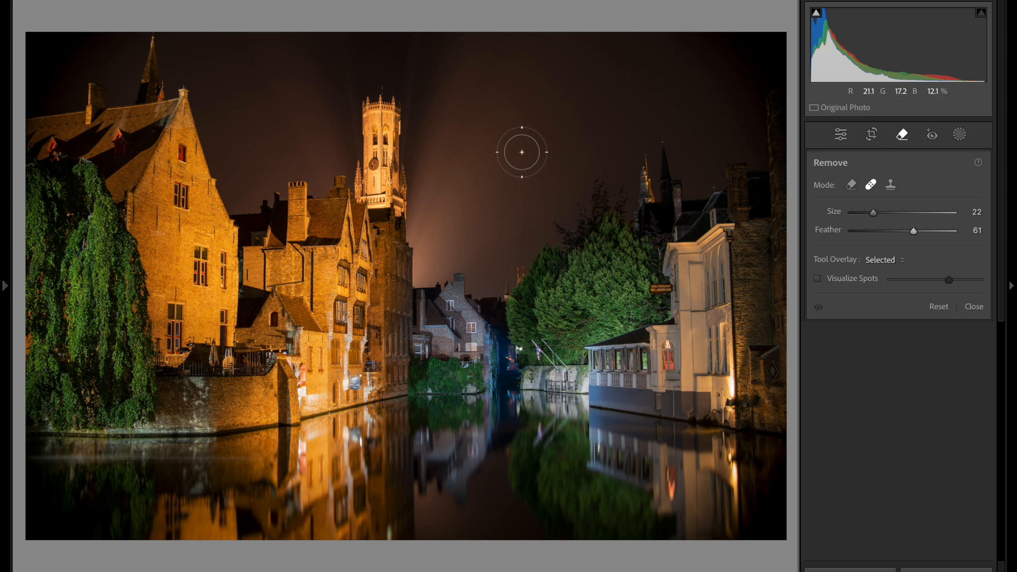
Heal over the small red-shuttered window high in the gable of the brick building beside the willow
{"action": "left_click", "coordinate": [4, 275]}
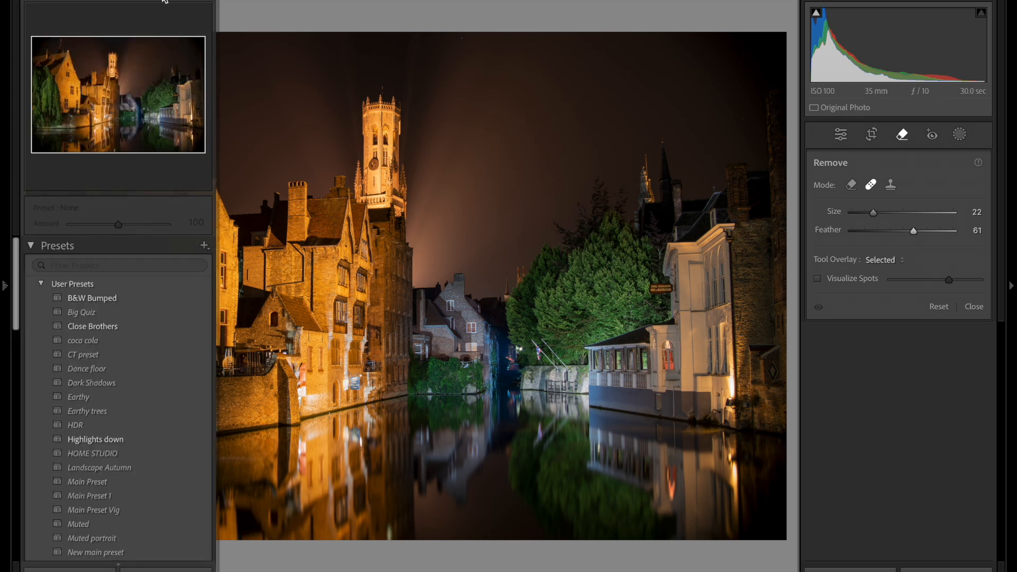
{"action": "left_click", "coordinate": [130, 82]}
{"action": "mouse_move", "coordinate": [126, 91]}
{"action": "left_mouse_down"}
{"action": "mouse_move", "coordinate": [89, 81]}
{"action": "mouse_move", "coordinate": [88, 99]}
{"action": "mouse_move", "coordinate": [113, 93]}
{"action": "left_mouse_up"}
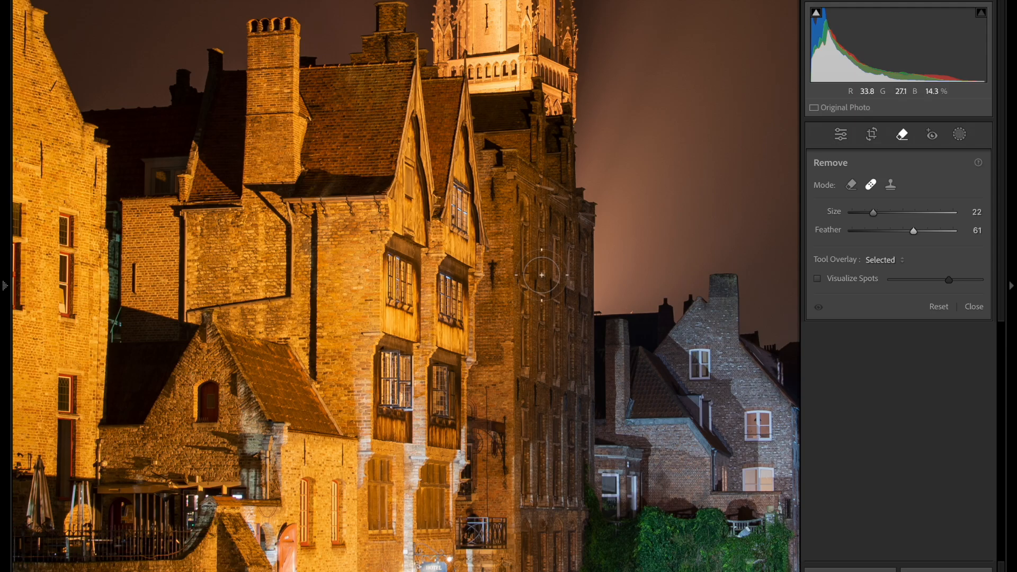
{"action": "mouse_move", "coordinate": [4, 268]}
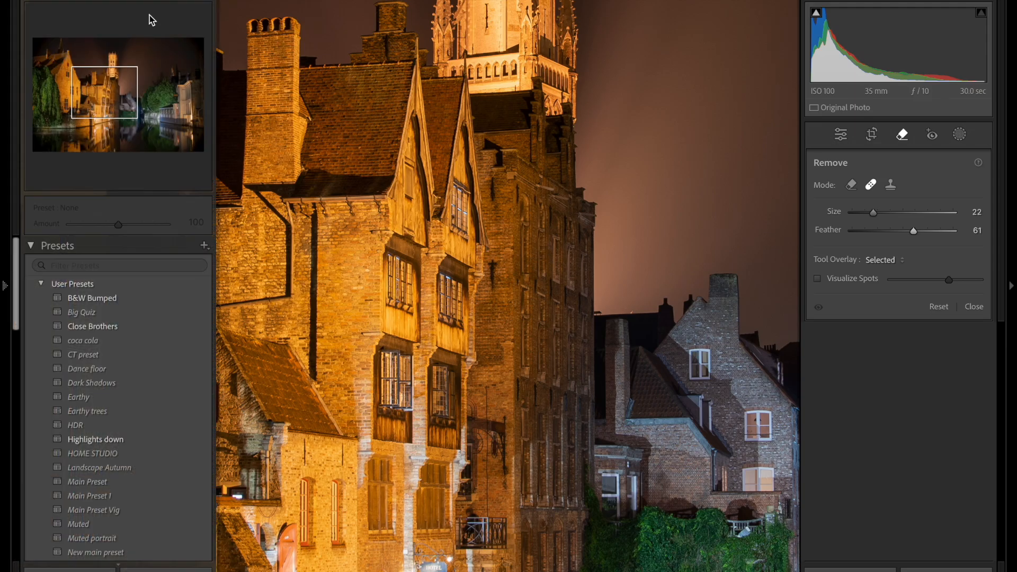
{"action": "left_click_drag", "start_coordinate": [116, 91], "coordinate": [81, 70]}
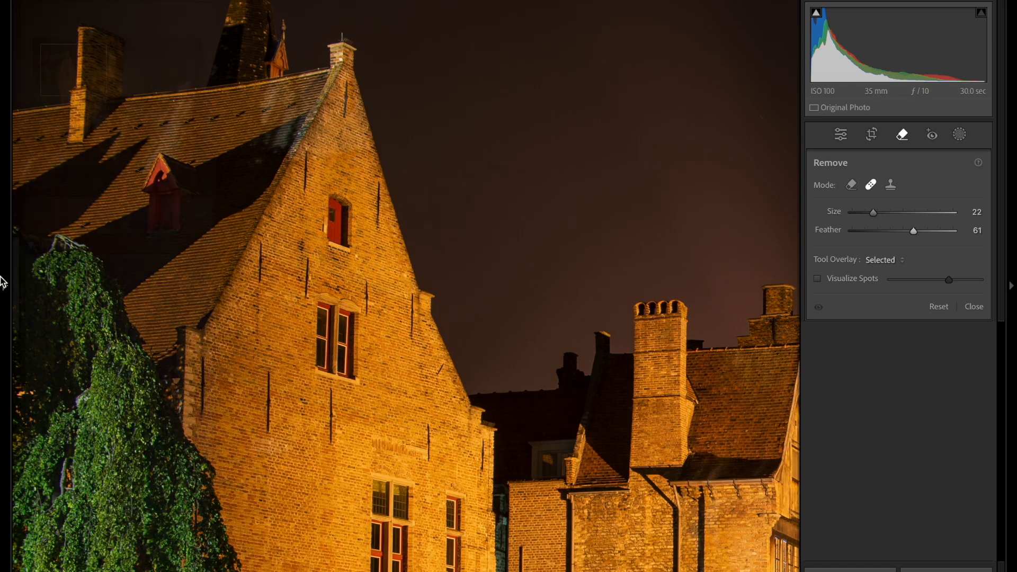
{"action": "mouse_move", "coordinate": [5, 277]}
{"action": "left_click", "coordinate": [196, 0]}
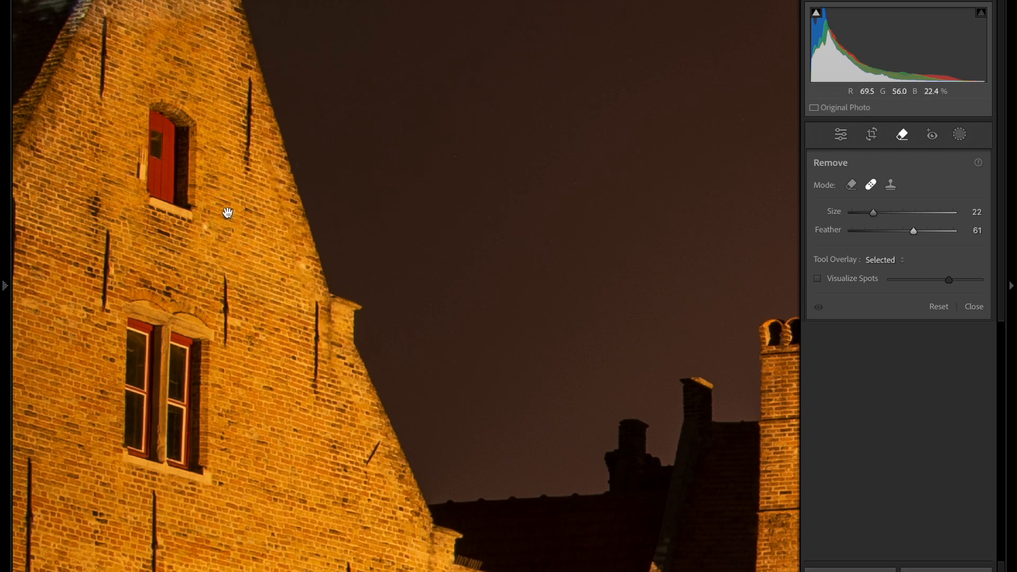
{"action": "left_click_drag", "start_coordinate": [228, 213], "coordinate": [595, 228]}
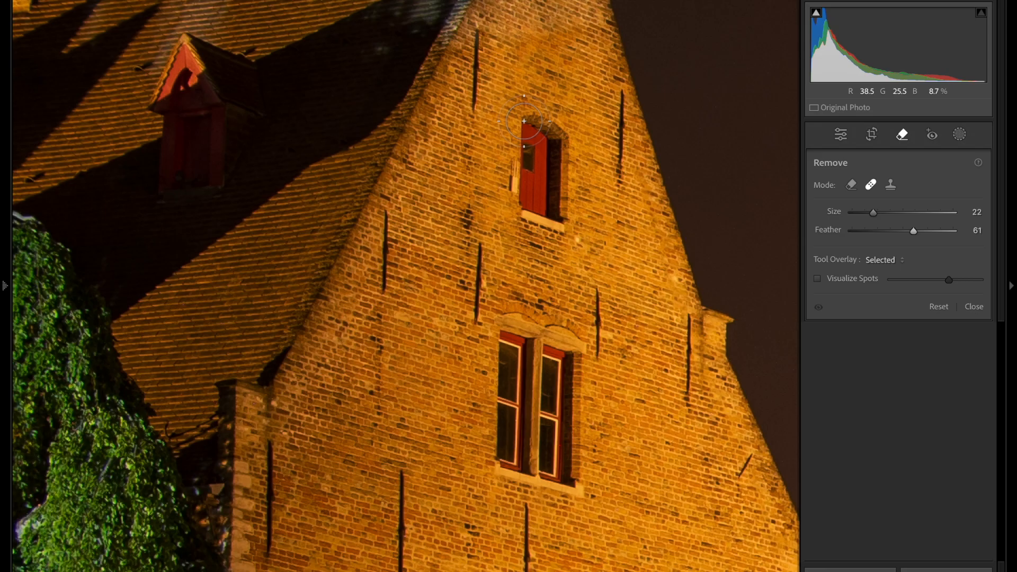
{"action": "mouse_move", "coordinate": [524, 121]}
{"action": "left_mouse_down"}
{"action": "mouse_move", "coordinate": [557, 127]}
{"action": "mouse_move", "coordinate": [569, 232]}
{"action": "mouse_move", "coordinate": [521, 222]}
{"action": "mouse_move", "coordinate": [516, 138]}
{"action": "mouse_move", "coordinate": [529, 119]}
{"action": "mouse_move", "coordinate": [562, 120]}
{"action": "mouse_move", "coordinate": [572, 191]}
{"action": "mouse_move", "coordinate": [572, 208]}
{"action": "mouse_move", "coordinate": [525, 217]}
{"action": "left_mouse_up"}
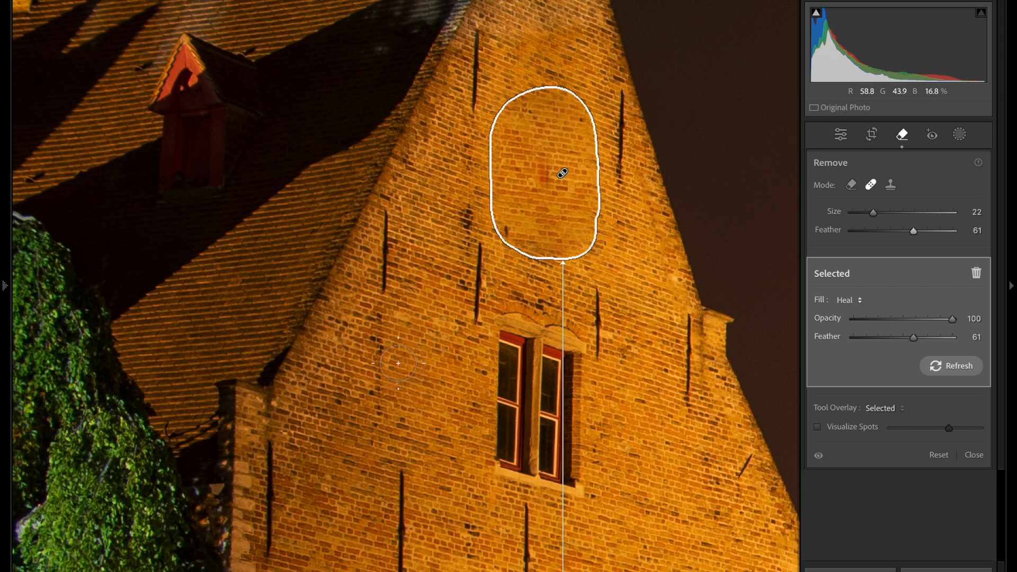
Move the heal spot's source area onto the plain brickwork below and to the right of the double window
{"action": "left_click", "coordinate": [4, 286]}
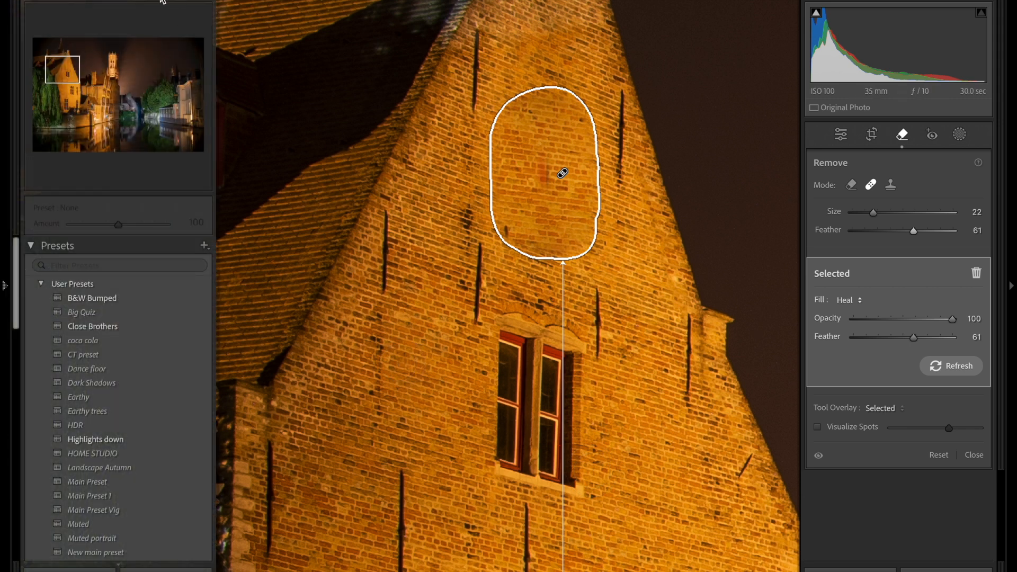
{"action": "key", "text": "ctrl+minus"}
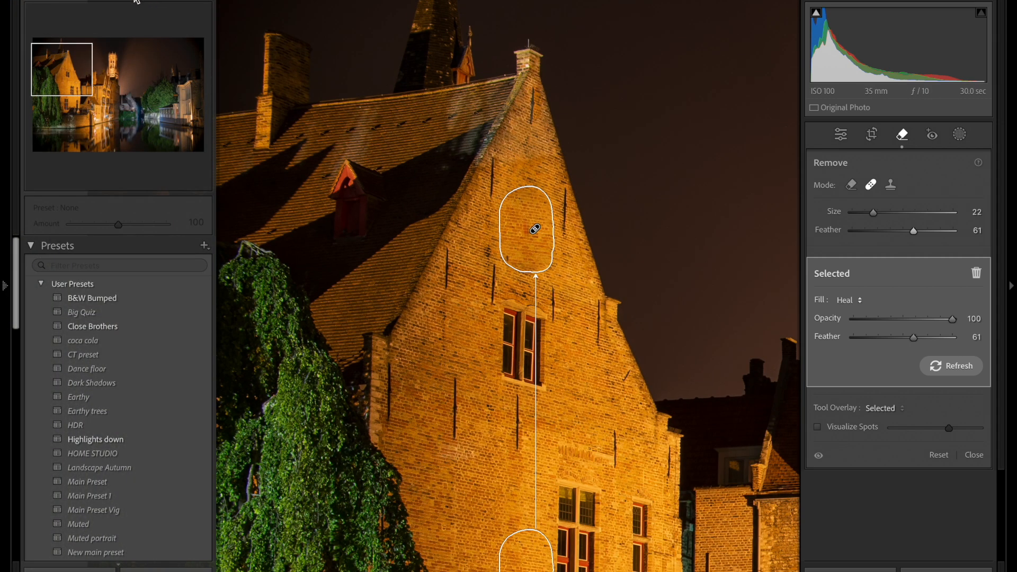
{"action": "left_click", "coordinate": [136, 1]}
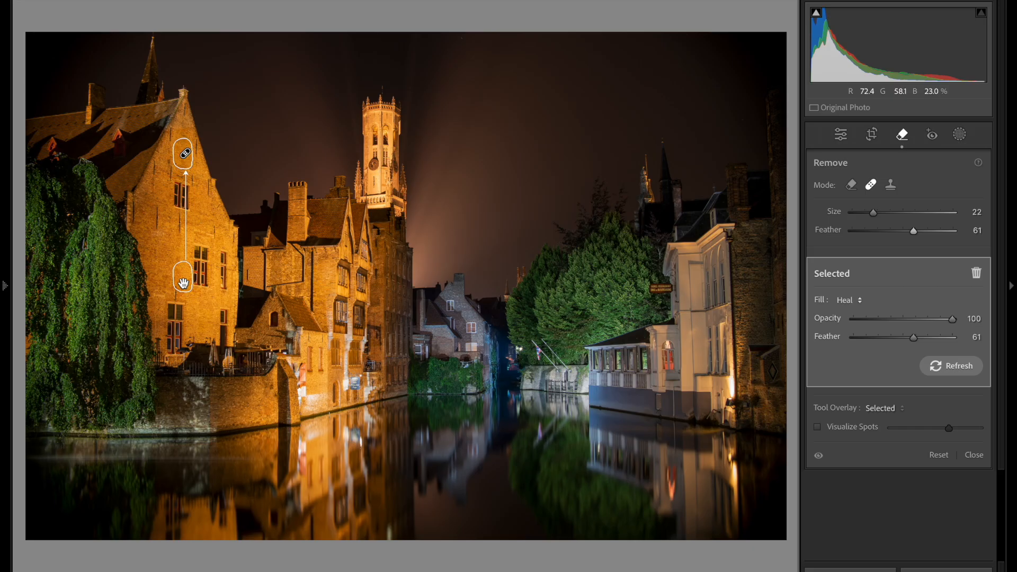
{"action": "mouse_move", "coordinate": [183, 284]}
{"action": "left_mouse_down"}
{"action": "mouse_move", "coordinate": [168, 272]}
{"action": "mouse_move", "coordinate": [163, 236]}
{"action": "mouse_move", "coordinate": [182, 237]}
{"action": "mouse_move", "coordinate": [172, 229]}
{"action": "left_mouse_up"}
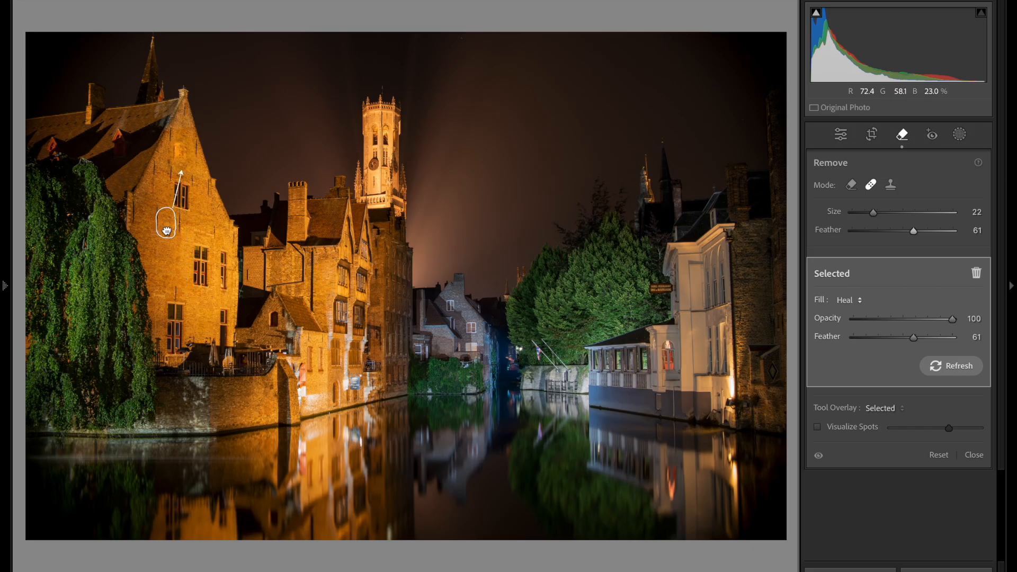
{"action": "mouse_move", "coordinate": [4, 253]}
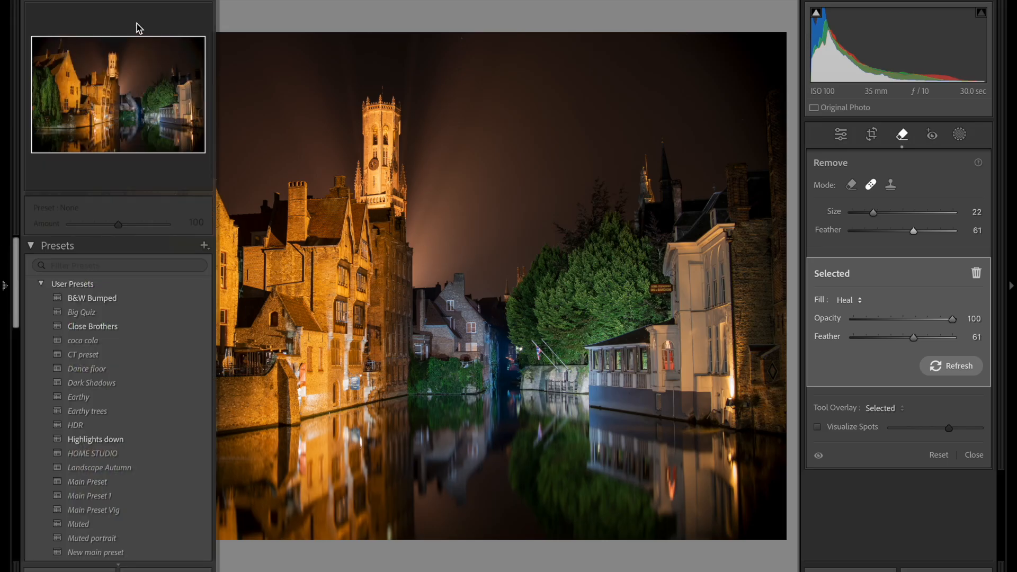
{"action": "left_click", "coordinate": [165, 1]}
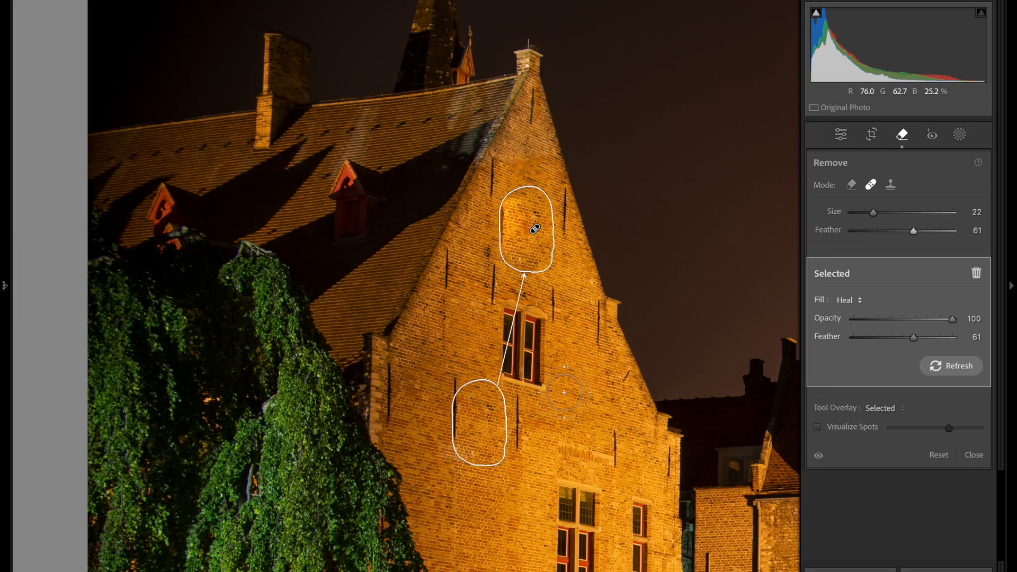
{"action": "mouse_move", "coordinate": [489, 418]}
{"action": "left_mouse_down"}
{"action": "mouse_move", "coordinate": [557, 416]}
{"action": "mouse_move", "coordinate": [583, 398]}
{"action": "mouse_move", "coordinate": [591, 376]}
{"action": "mouse_move", "coordinate": [581, 405]}
{"action": "mouse_move", "coordinate": [590, 407]}
{"action": "left_mouse_up"}
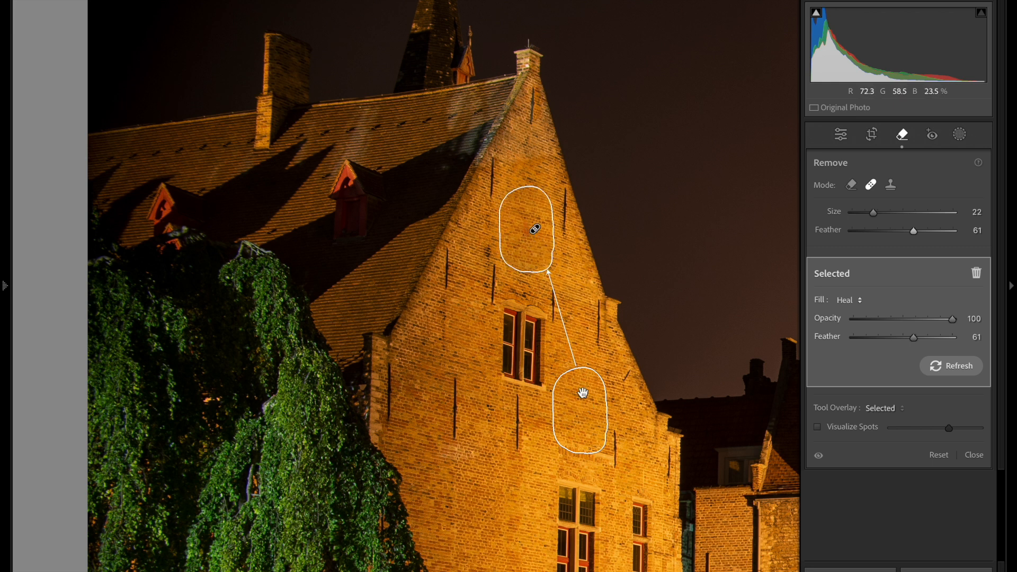
{"action": "mouse_move", "coordinate": [586, 416]}
{"action": "left_mouse_down"}
{"action": "mouse_move", "coordinate": [568, 424]}
{"action": "mouse_move", "coordinate": [583, 422]}
{"action": "left_mouse_up"}
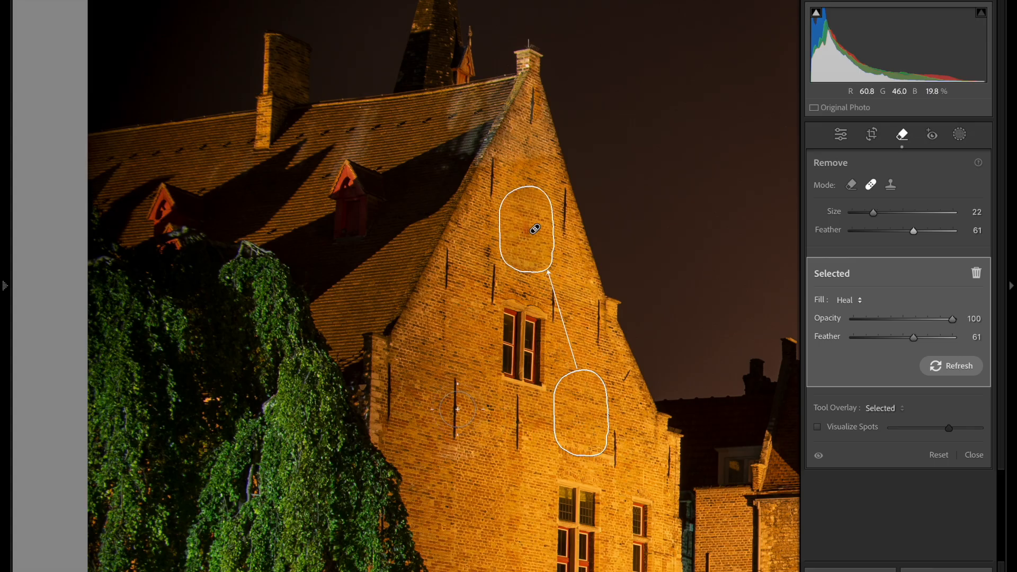
Try healing the brickwork just below the double window, and reset all removal spots on the photo
{"action": "mouse_move", "coordinate": [453, 426]}
{"action": "left_mouse_down"}
{"action": "mouse_move", "coordinate": [455, 392]}
{"action": "mouse_move", "coordinate": [475, 371]}
{"action": "mouse_move", "coordinate": [506, 385]}
{"action": "mouse_move", "coordinate": [512, 412]}
{"action": "mouse_move", "coordinate": [500, 427]}
{"action": "left_mouse_up"}
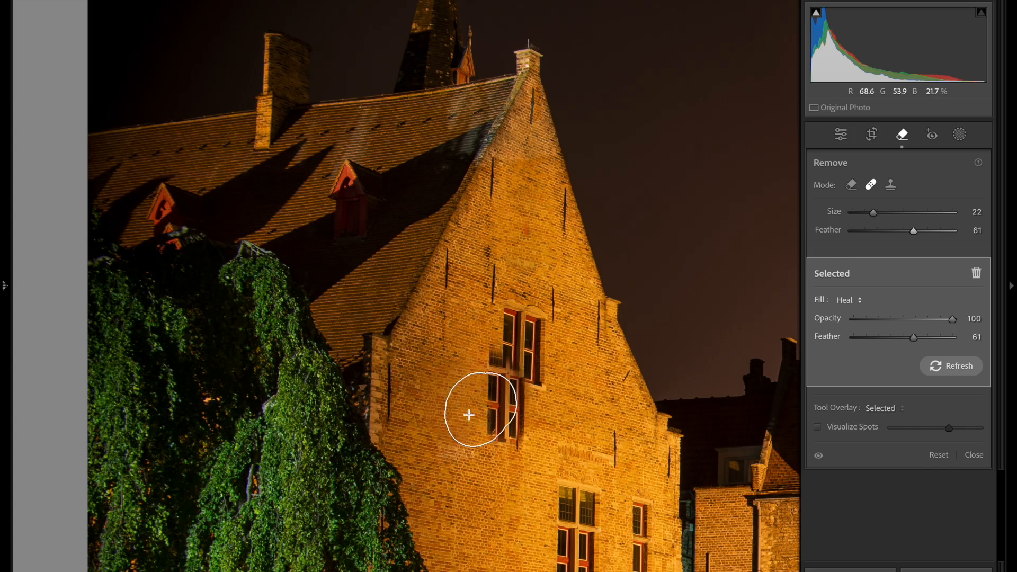
{"action": "left_click_drag", "start_coordinate": [484, 397], "coordinate": [479, 405]}
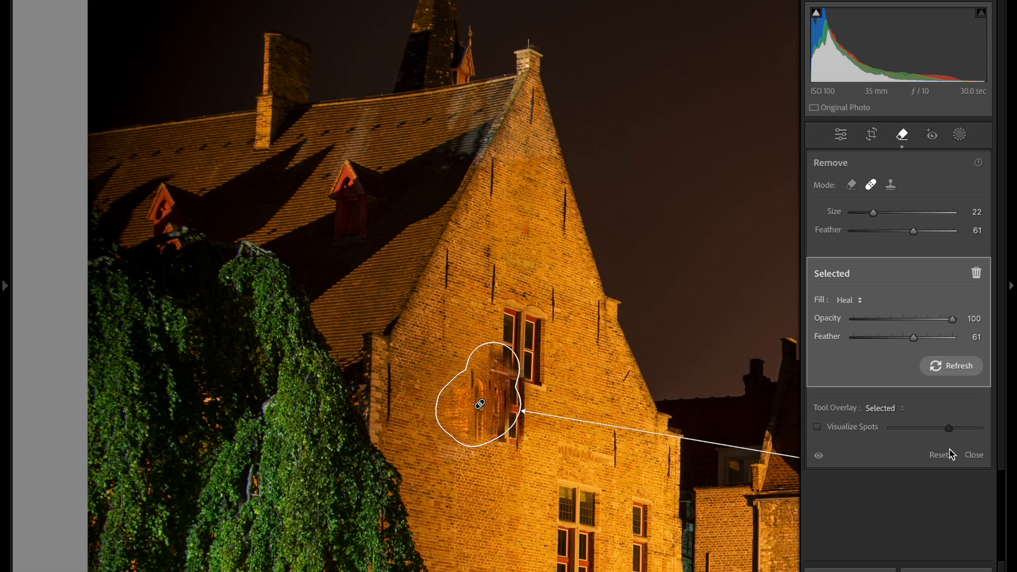
{"action": "left_click", "coordinate": [947, 457]}
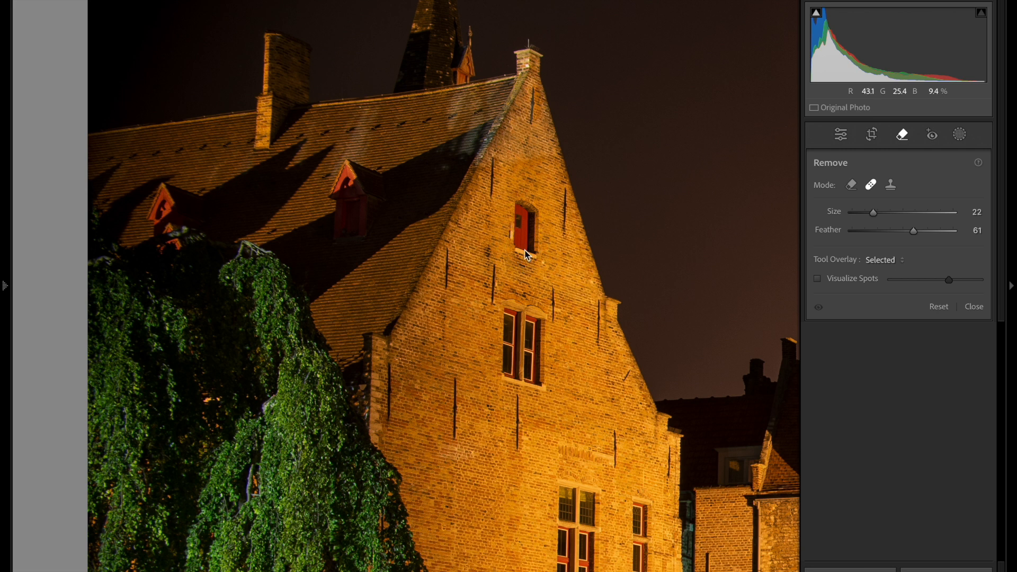
Heal over the small red-shuttered gable window and move the spot's source area onto the double window below it
{"action": "mouse_move", "coordinate": [525, 249]}
{"action": "left_mouse_down"}
{"action": "mouse_move", "coordinate": [513, 226]}
{"action": "mouse_move", "coordinate": [519, 204]}
{"action": "mouse_move", "coordinate": [535, 207]}
{"action": "mouse_move", "coordinate": [557, 249]}
{"action": "mouse_move", "coordinate": [522, 267]}
{"action": "mouse_move", "coordinate": [534, 211]}
{"action": "left_mouse_up"}
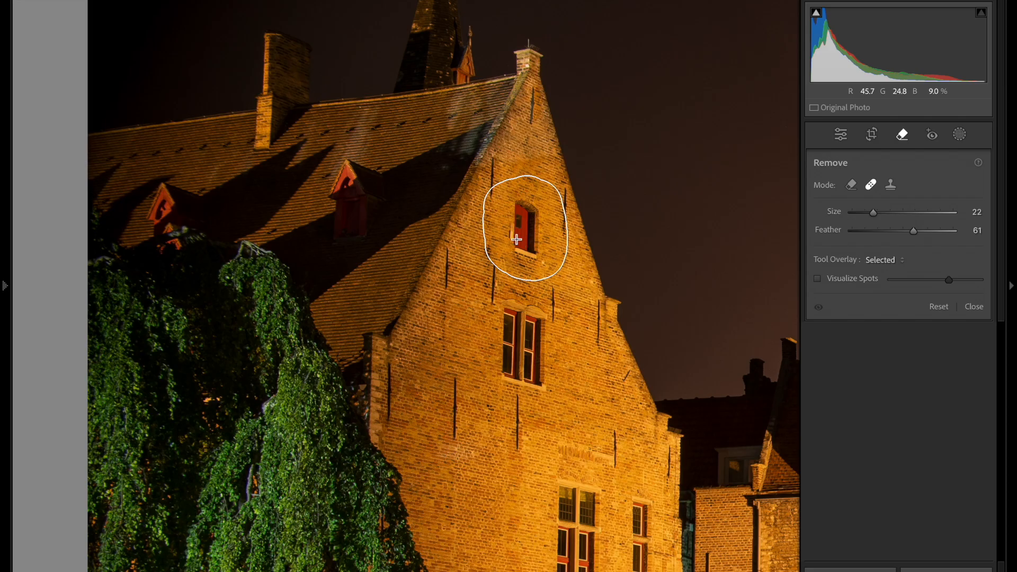
{"action": "left_click_drag", "start_coordinate": [517, 214], "coordinate": [526, 208]}
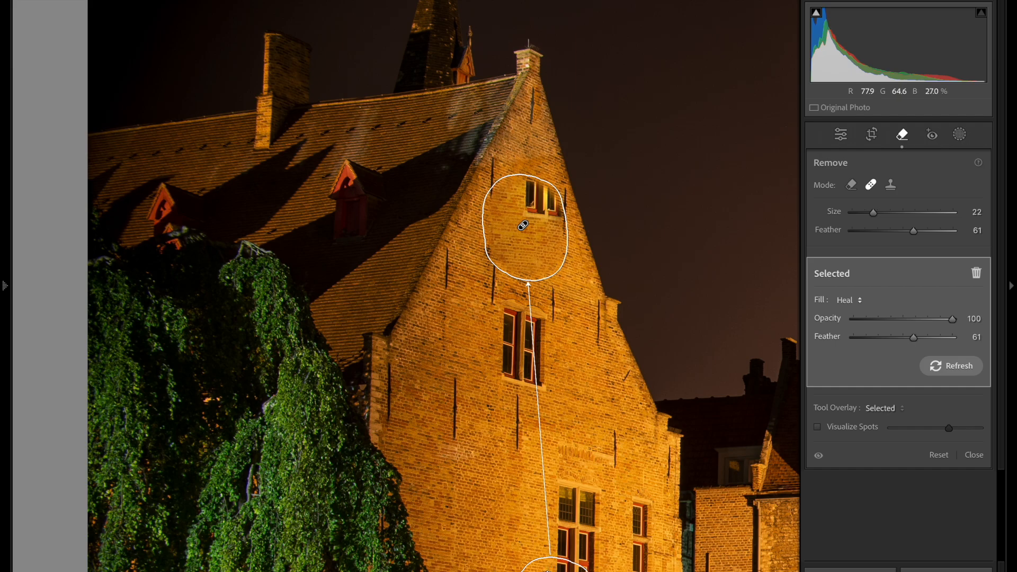
{"action": "mouse_move", "coordinate": [546, 568]}
{"action": "left_mouse_down"}
{"action": "mouse_move", "coordinate": [452, 431]}
{"action": "mouse_move", "coordinate": [437, 425]}
{"action": "mouse_move", "coordinate": [432, 443]}
{"action": "mouse_move", "coordinate": [443, 440]}
{"action": "left_mouse_up"}
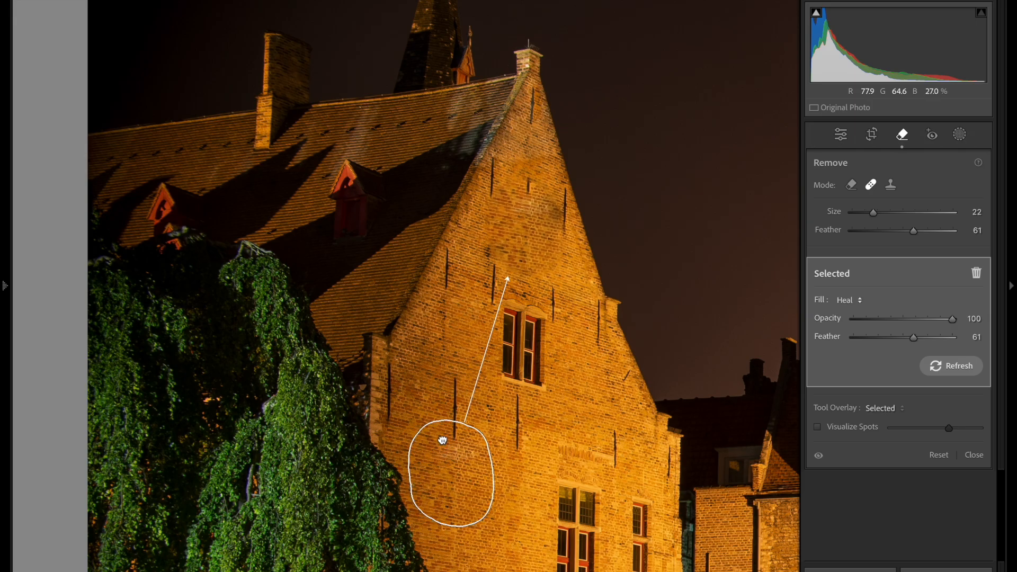
{"action": "mouse_move", "coordinate": [442, 440]}
{"action": "left_mouse_down"}
{"action": "mouse_move", "coordinate": [443, 455]}
{"action": "mouse_move", "coordinate": [502, 365]}
{"action": "mouse_move", "coordinate": [510, 314]}
{"action": "left_mouse_up"}
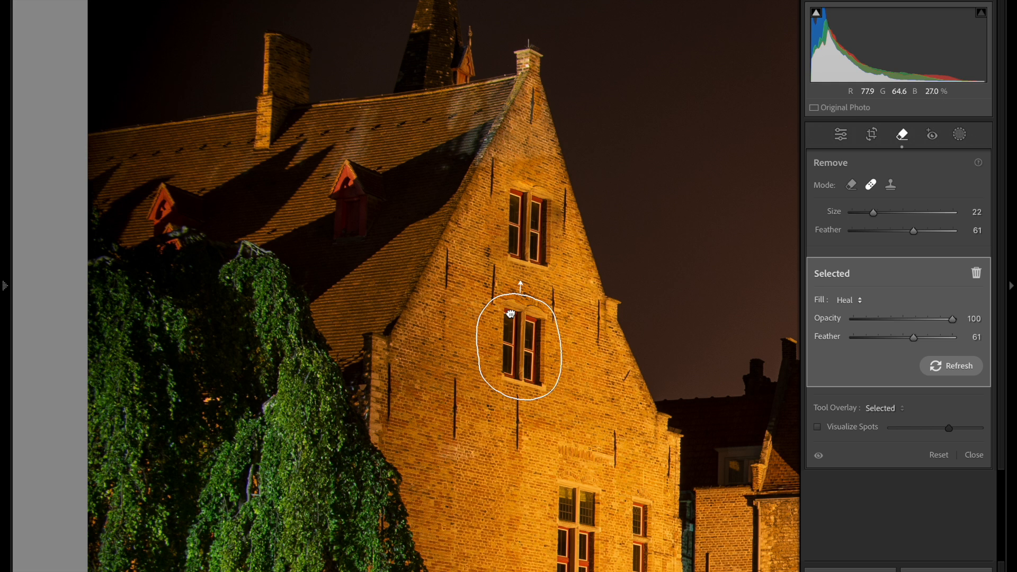
{"action": "left_click_drag", "start_coordinate": [511, 314], "coordinate": [509, 315]}
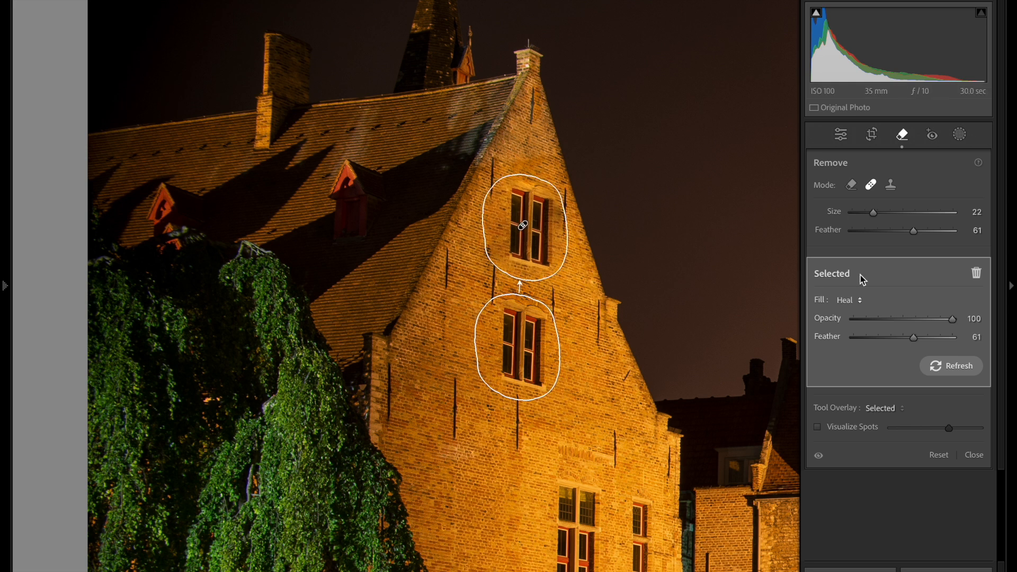
Try a feather of 81 on the selected heal spot, and reset all removal spots on the photo
{"action": "mouse_move", "coordinate": [914, 338]}
{"action": "left_mouse_down"}
{"action": "mouse_move", "coordinate": [954, 340]}
{"action": "mouse_move", "coordinate": [928, 338]}
{"action": "left_mouse_up"}
{"action": "mouse_move", "coordinate": [953, 333]}
{"action": "left_mouse_down"}
{"action": "mouse_move", "coordinate": [861, 335]}
{"action": "mouse_move", "coordinate": [924, 341]}
{"action": "left_mouse_up"}
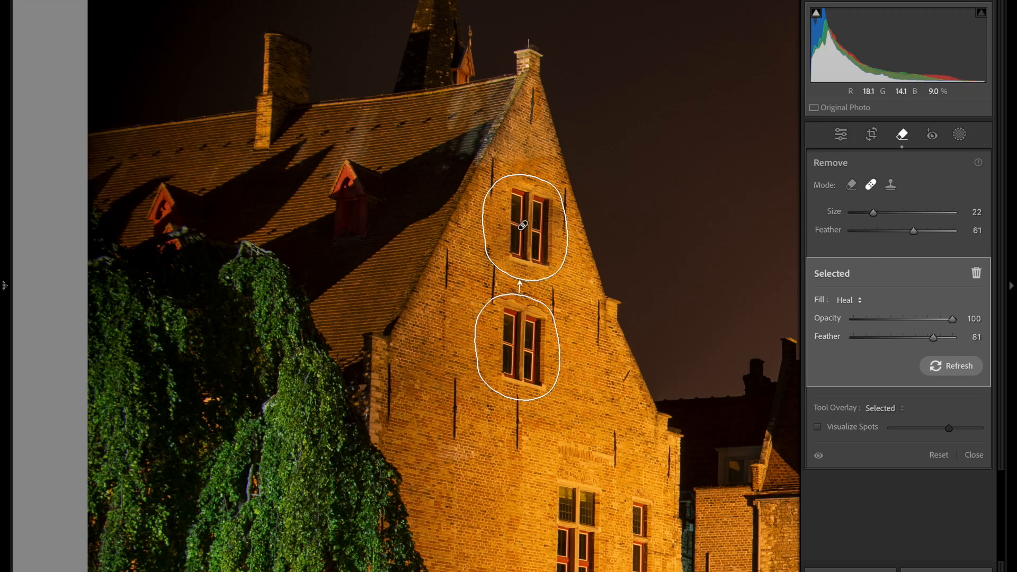
{"action": "left_click", "coordinate": [939, 457]}
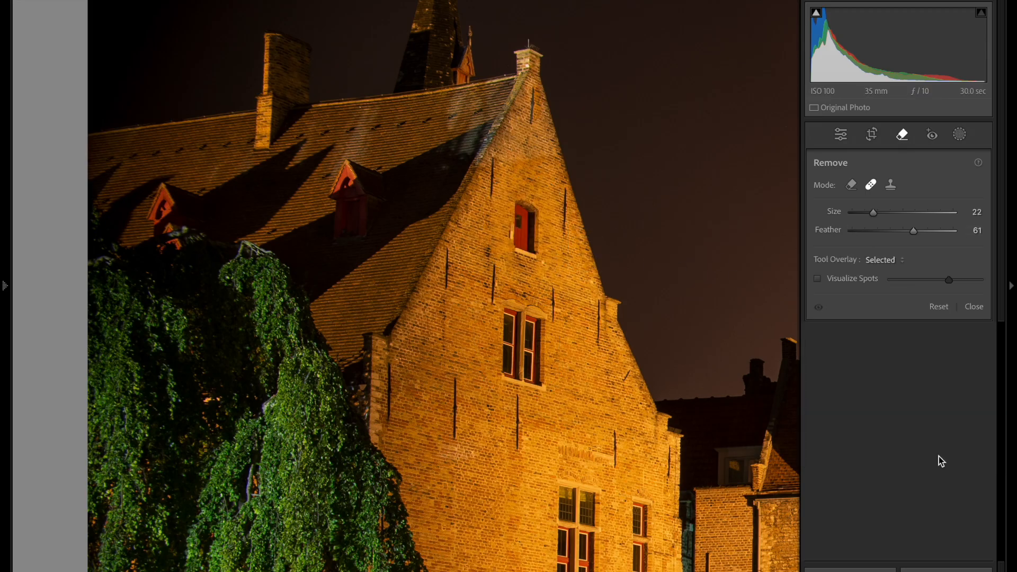
Clone over the small gable window in Clone mode, sourcing from the plain brickwork low on the wall beside the willow
{"action": "left_click", "coordinate": [893, 186]}
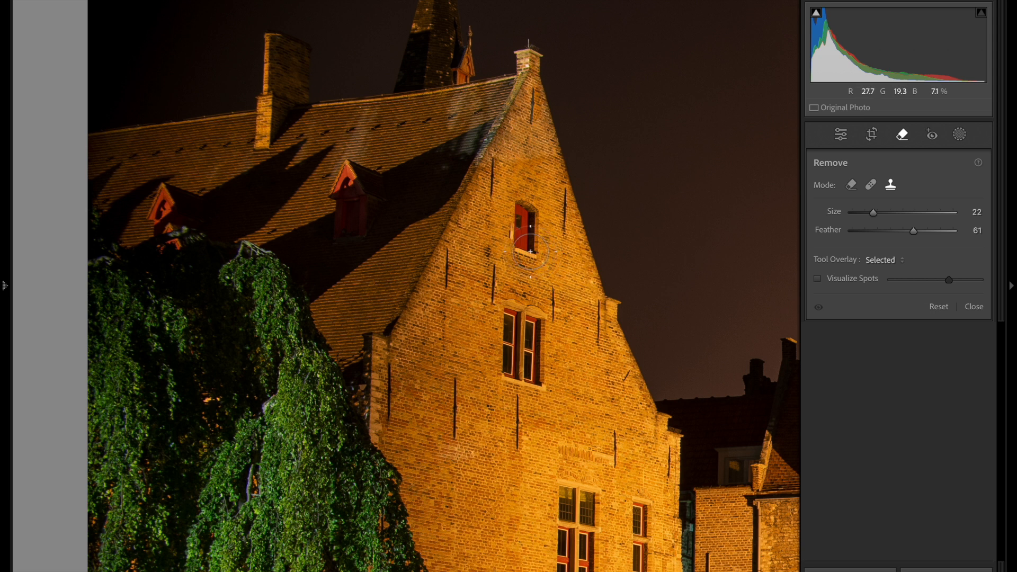
{"action": "mouse_move", "coordinate": [517, 251]}
{"action": "left_mouse_down"}
{"action": "mouse_move", "coordinate": [517, 206]}
{"action": "mouse_move", "coordinate": [542, 226]}
{"action": "mouse_move", "coordinate": [526, 254]}
{"action": "mouse_move", "coordinate": [531, 211]}
{"action": "left_mouse_up"}
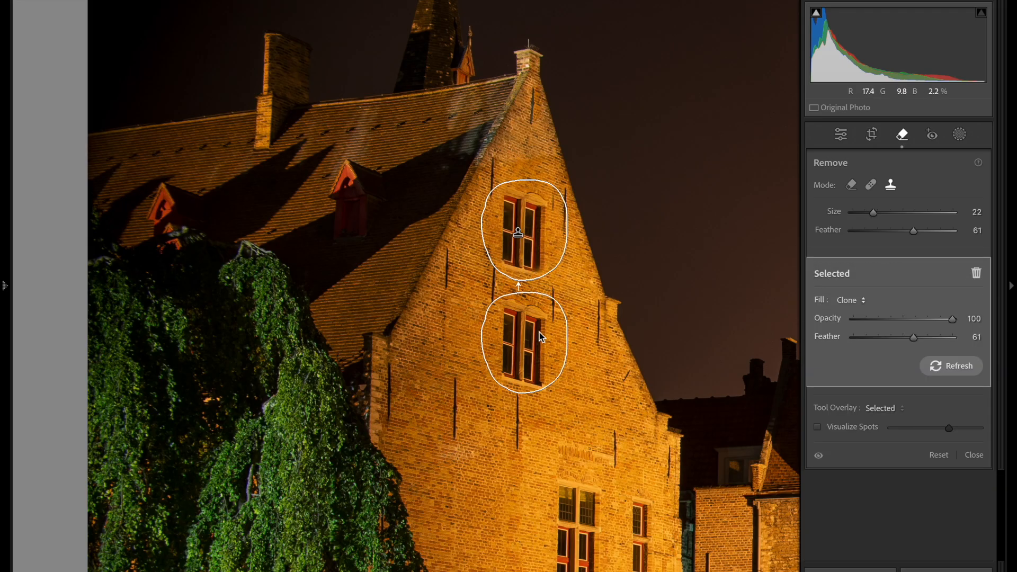
{"action": "mouse_move", "coordinate": [536, 338]}
{"action": "left_mouse_down"}
{"action": "mouse_move", "coordinate": [555, 335]}
{"action": "mouse_move", "coordinate": [601, 386]}
{"action": "mouse_move", "coordinate": [590, 402]}
{"action": "mouse_move", "coordinate": [514, 432]}
{"action": "mouse_move", "coordinate": [456, 404]}
{"action": "mouse_move", "coordinate": [457, 350]}
{"action": "left_mouse_up"}
{"action": "mouse_move", "coordinate": [414, 321]}
{"action": "left_mouse_down"}
{"action": "mouse_move", "coordinate": [277, 311]}
{"action": "mouse_move", "coordinate": [265, 327]}
{"action": "mouse_move", "coordinate": [313, 447]}
{"action": "mouse_move", "coordinate": [431, 399]}
{"action": "mouse_move", "coordinate": [431, 376]}
{"action": "mouse_move", "coordinate": [456, 354]}
{"action": "mouse_move", "coordinate": [467, 323]}
{"action": "mouse_move", "coordinate": [536, 260]}
{"action": "mouse_move", "coordinate": [568, 264]}
{"action": "mouse_move", "coordinate": [540, 332]}
{"action": "mouse_move", "coordinate": [517, 354]}
{"action": "mouse_move", "coordinate": [513, 484]}
{"action": "mouse_move", "coordinate": [485, 511]}
{"action": "left_mouse_up"}
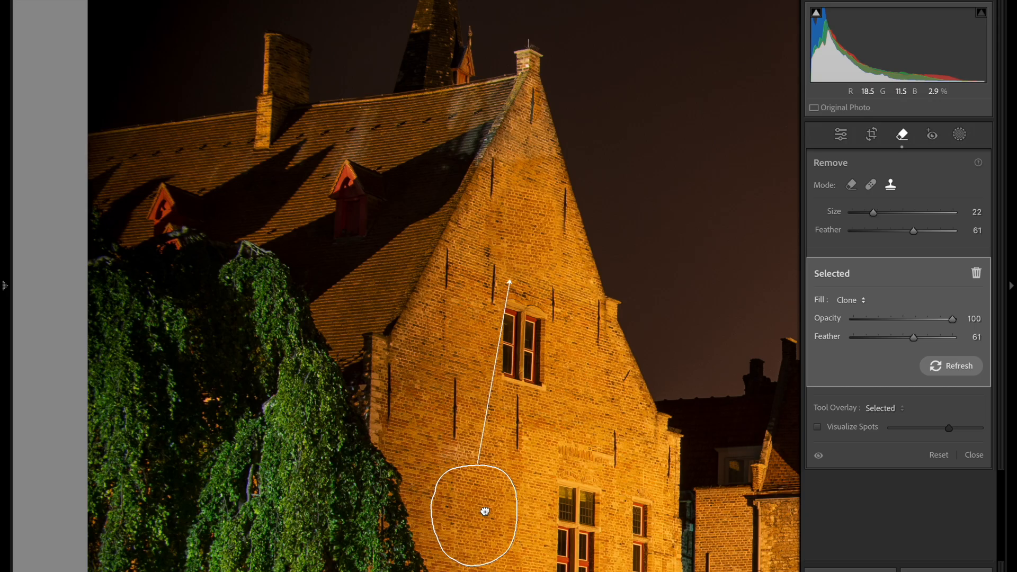
{"action": "left_click_drag", "start_coordinate": [485, 510], "coordinate": [485, 510]}
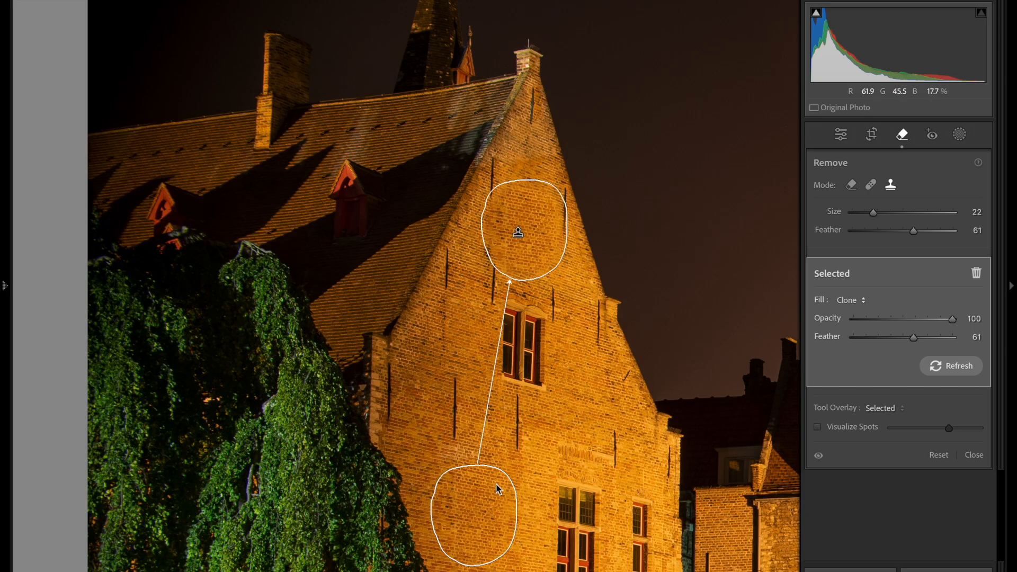
Fit the whole photo in view and review it with the Remove tool closed, ending with the tool reopened
{"action": "mouse_move", "coordinate": [3, 318]}
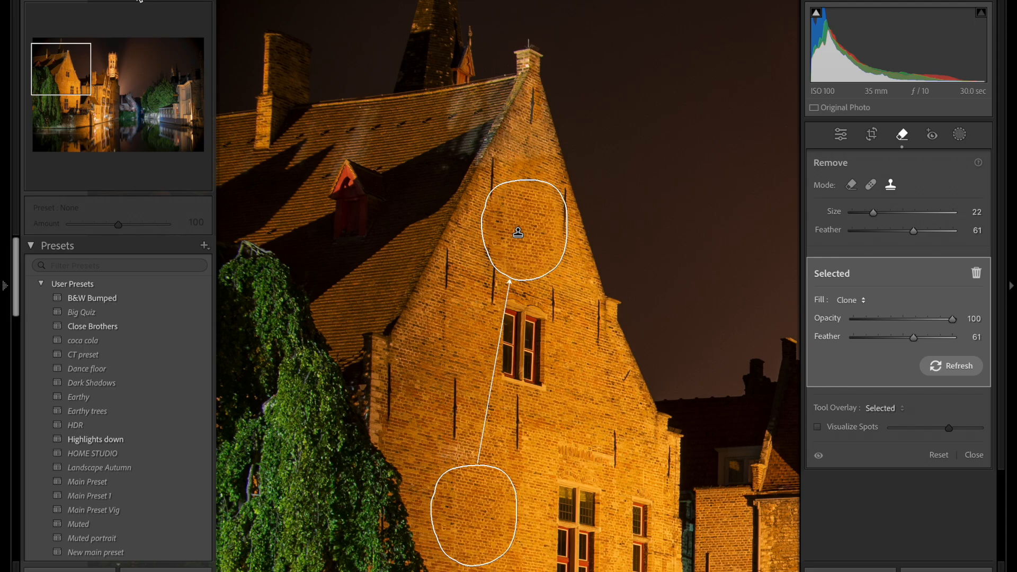
{"action": "left_click", "coordinate": [140, 0]}
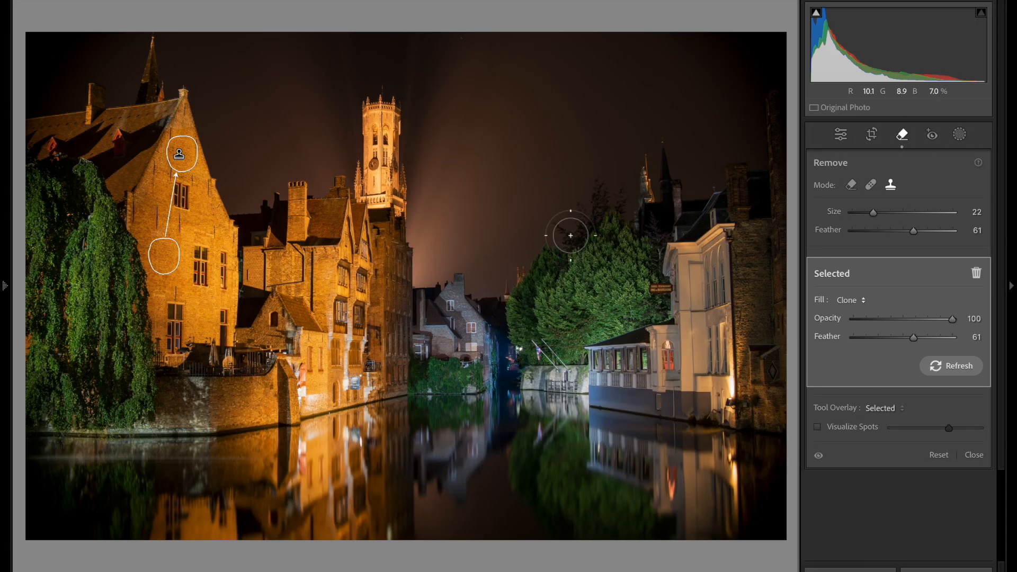
{"action": "key", "text": "d"}
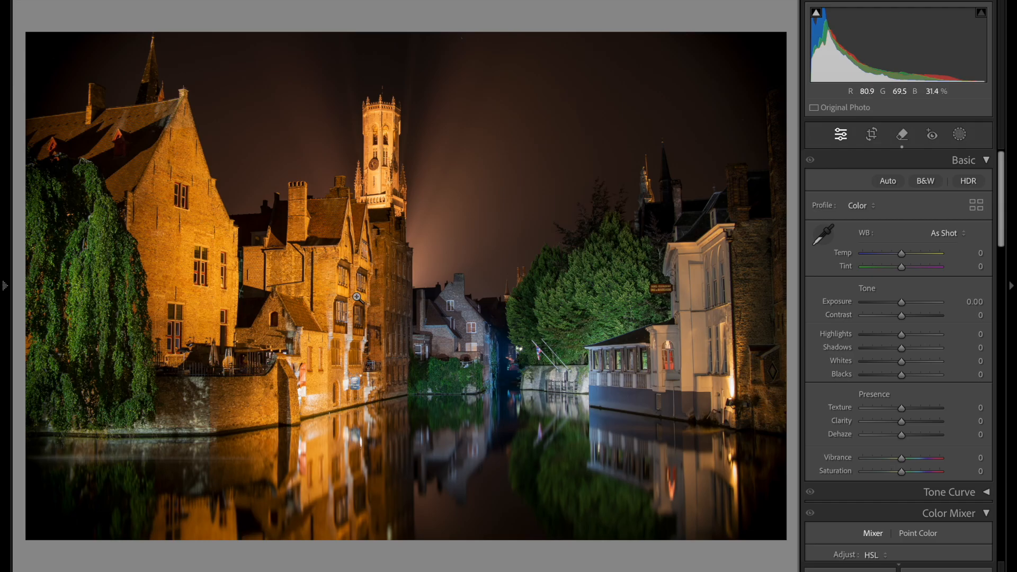
{"action": "key", "text": "q"}
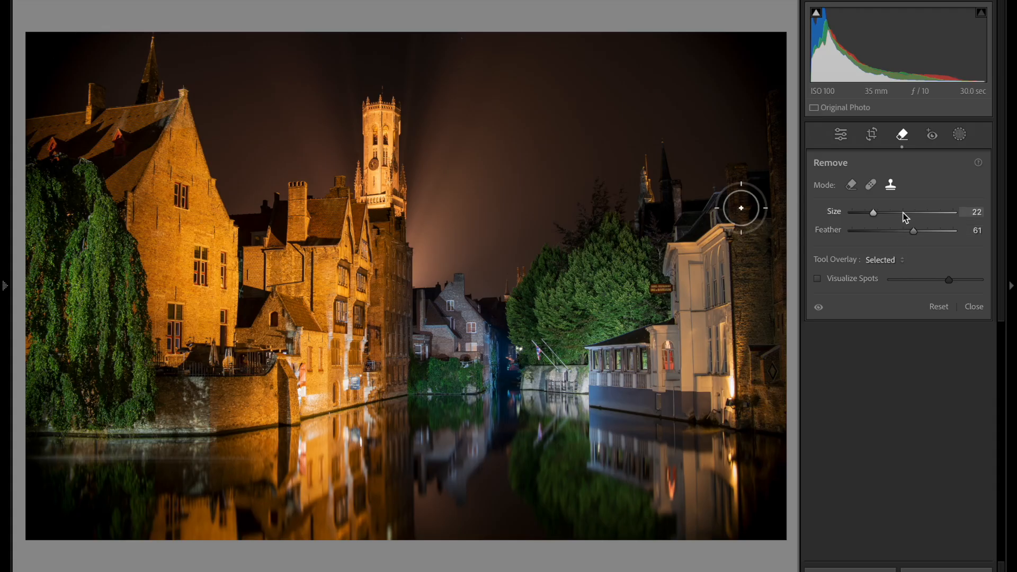
{"action": "key", "text": "d"}
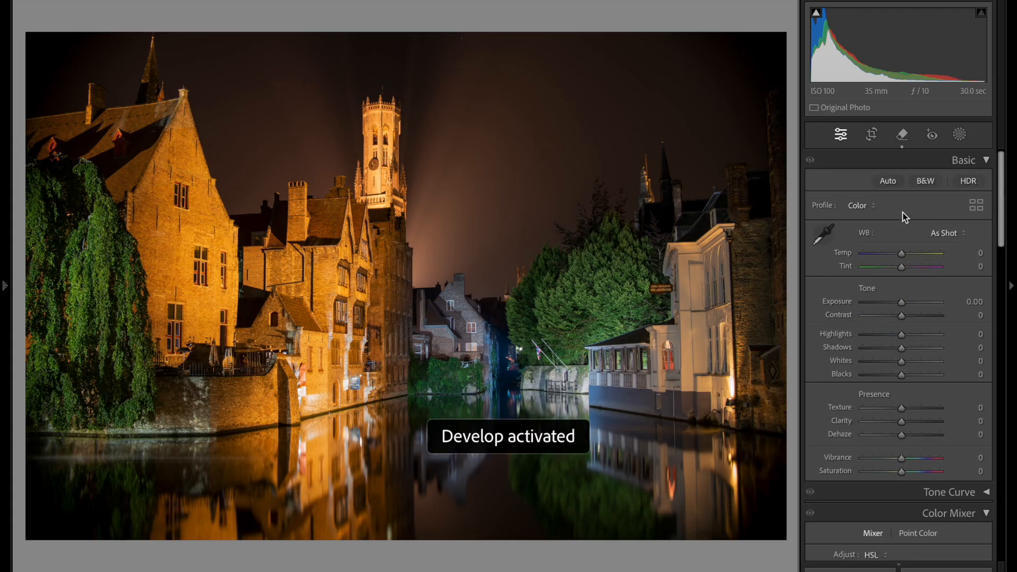
{"action": "key", "text": "q"}
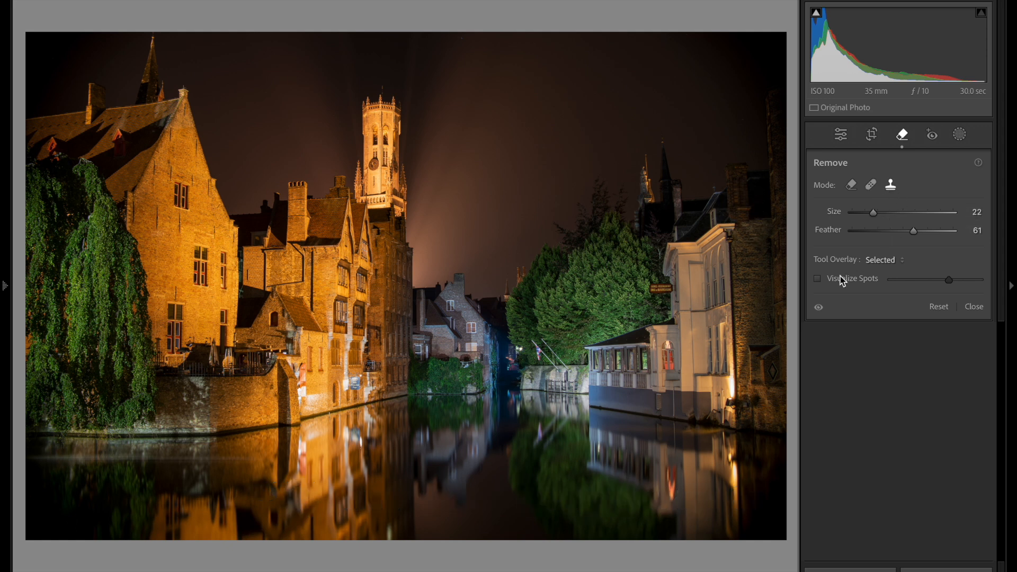
Check the photo for sensor spots with Visualize Spots, switch that view off, and reset all removal spots
{"action": "left_click", "coordinate": [818, 280]}
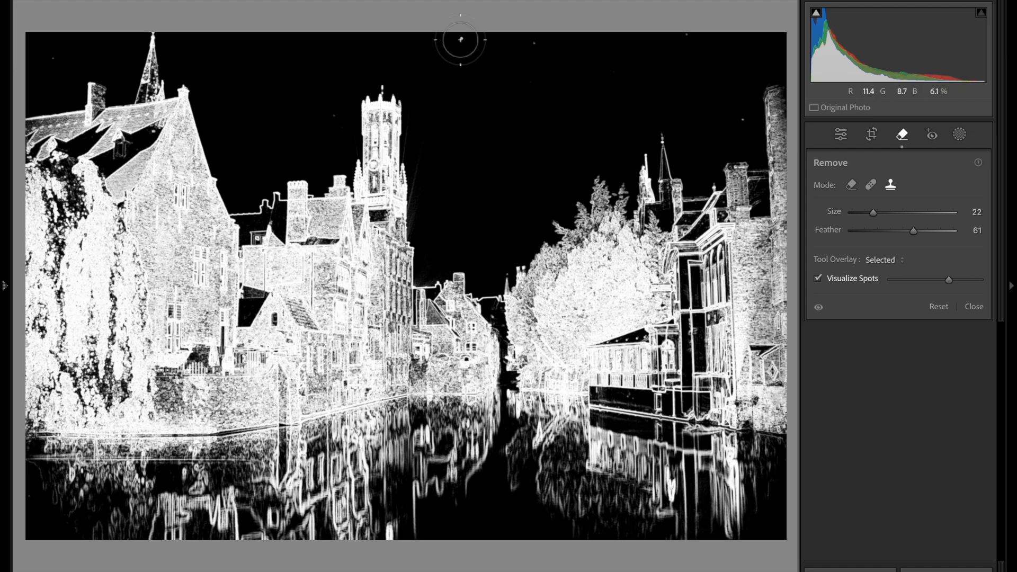
{"action": "left_click", "coordinate": [820, 279]}
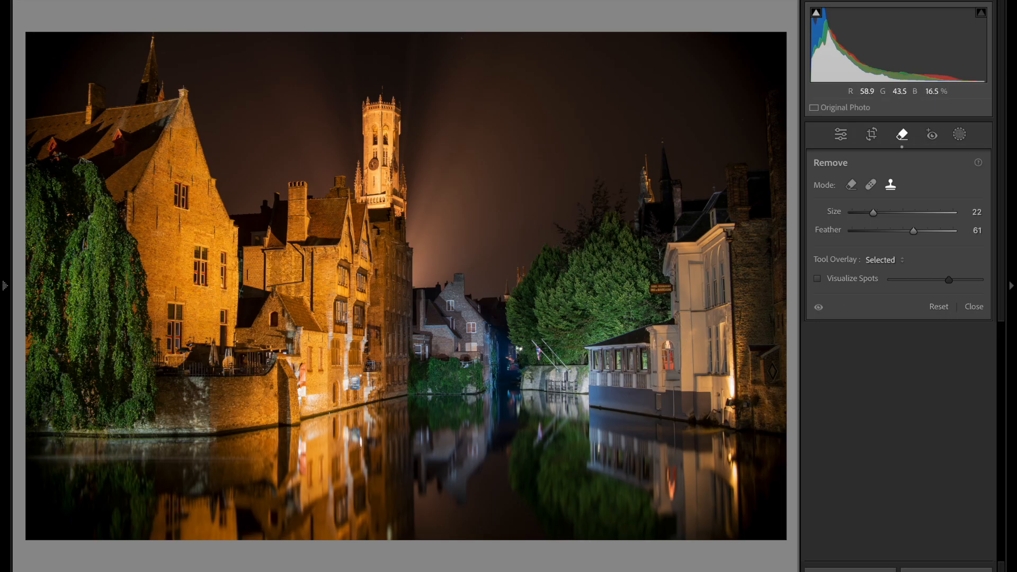
{"action": "left_click", "coordinate": [941, 308]}
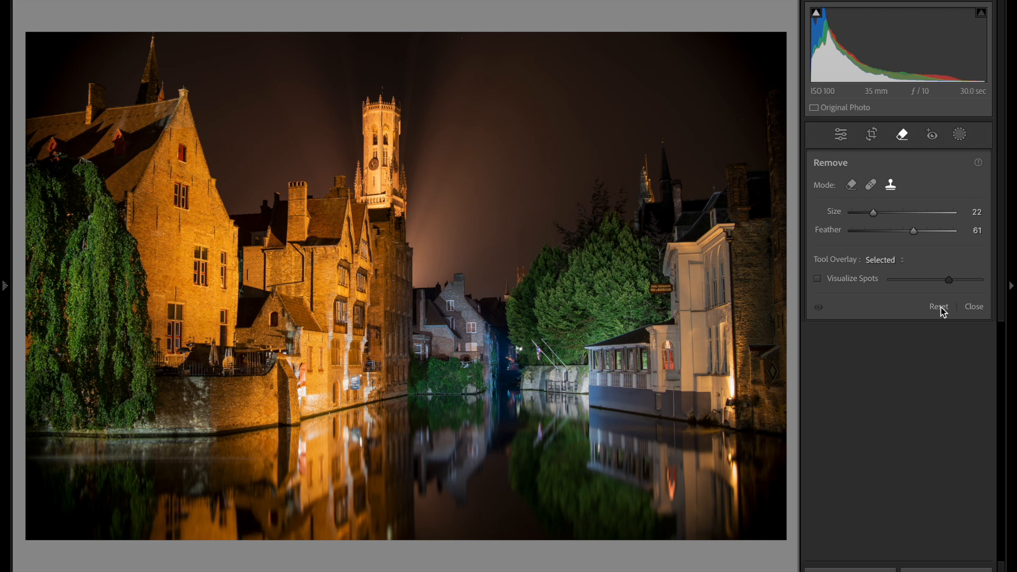